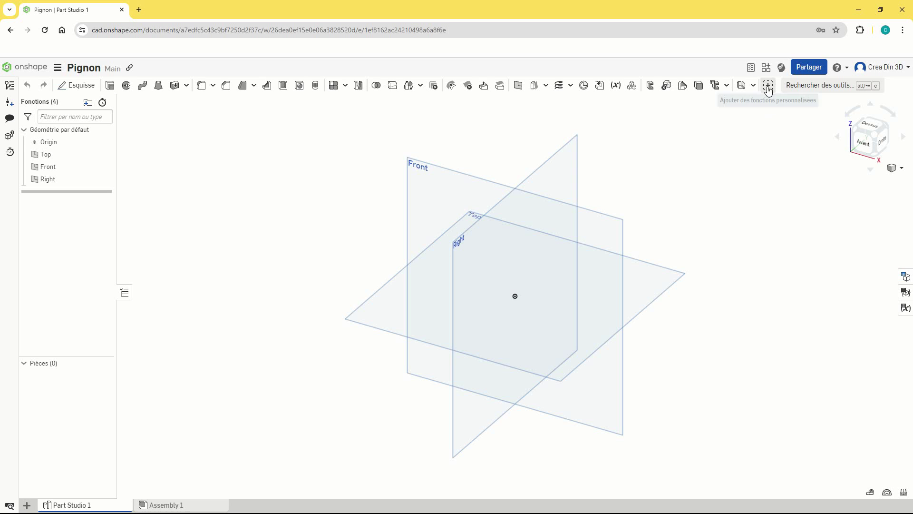
- Find the spur gear by searching the FeatureScript examples for "gear" and add the Spur gear custom feature to the toolbar
left_click(768, 86)
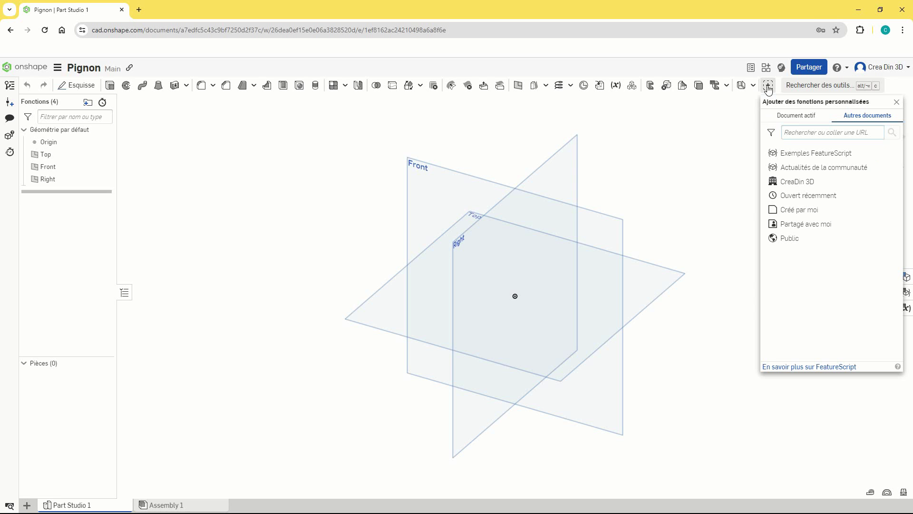
left_click(800, 153)
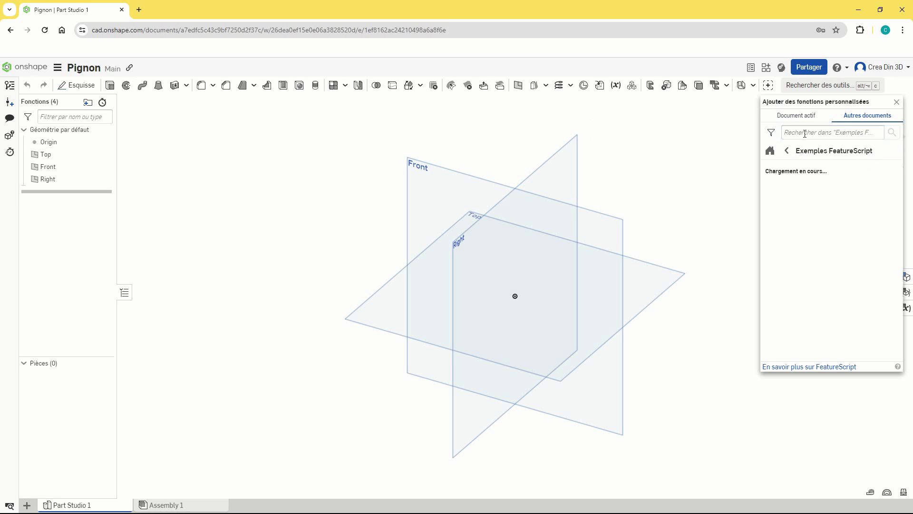
left_click(806, 129)
type("gear")
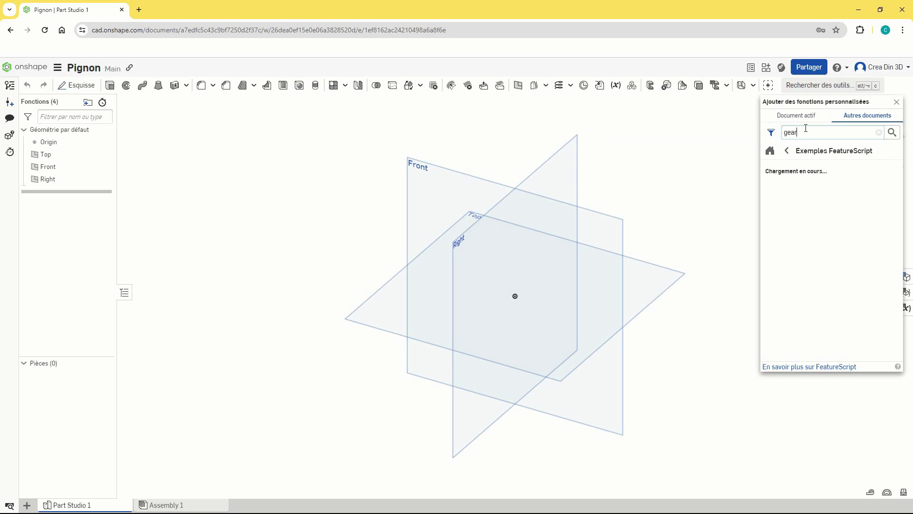
key("Return")
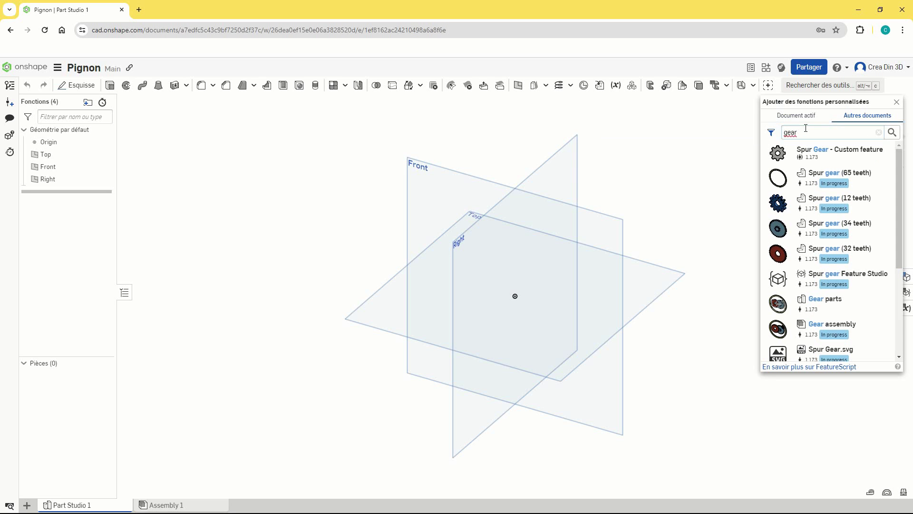
left_click(830, 152)
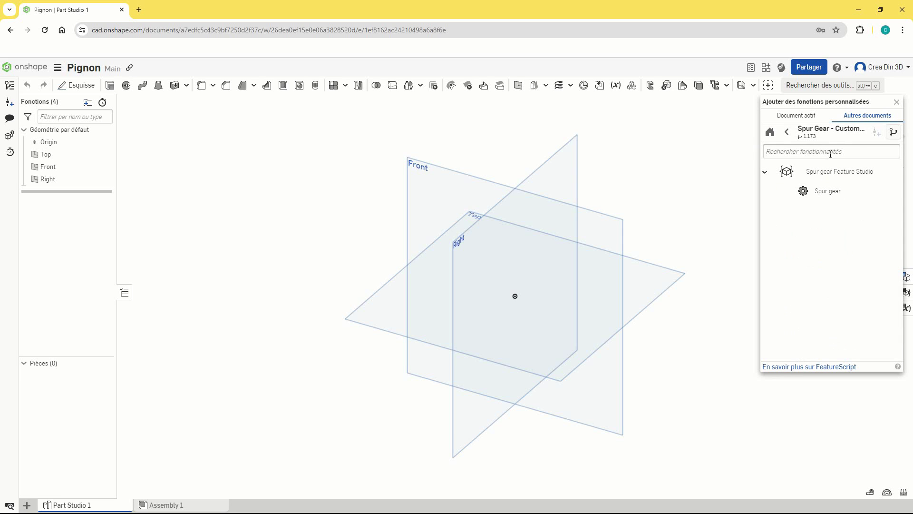
left_click(823, 197)
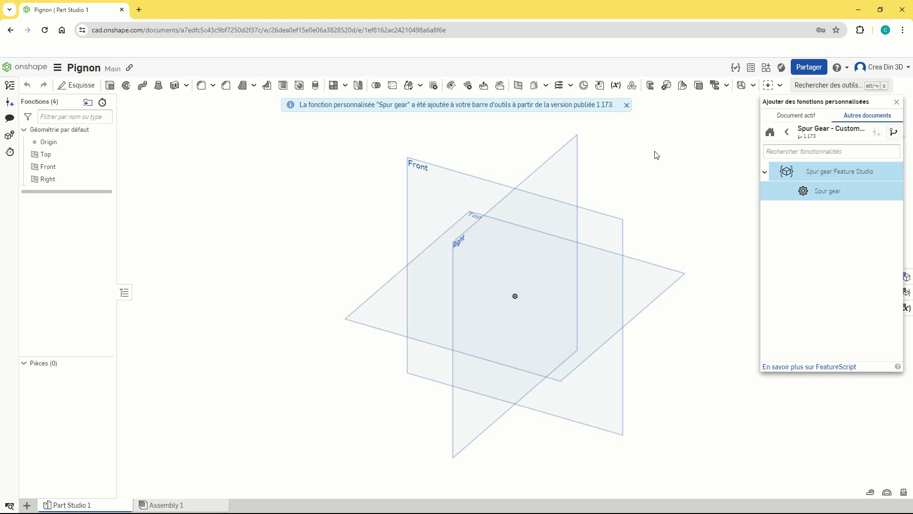
left_click(896, 102)
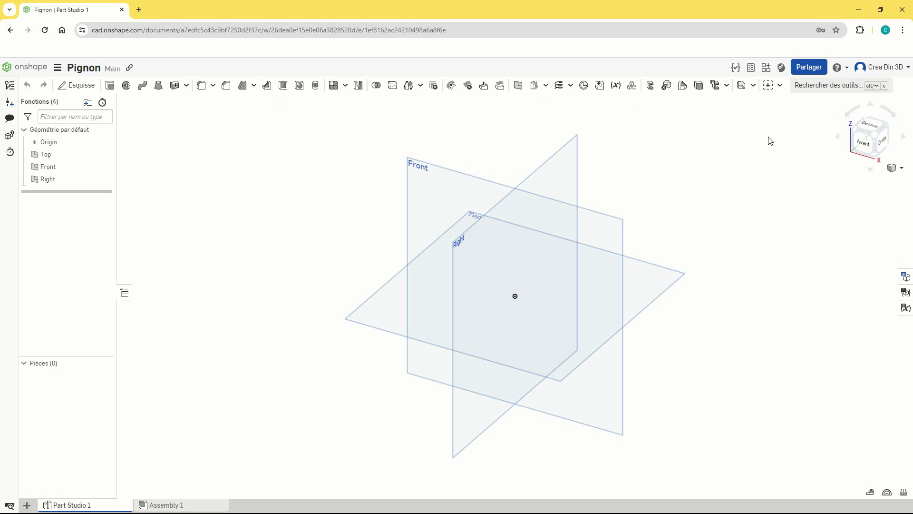
left_click(780, 85)
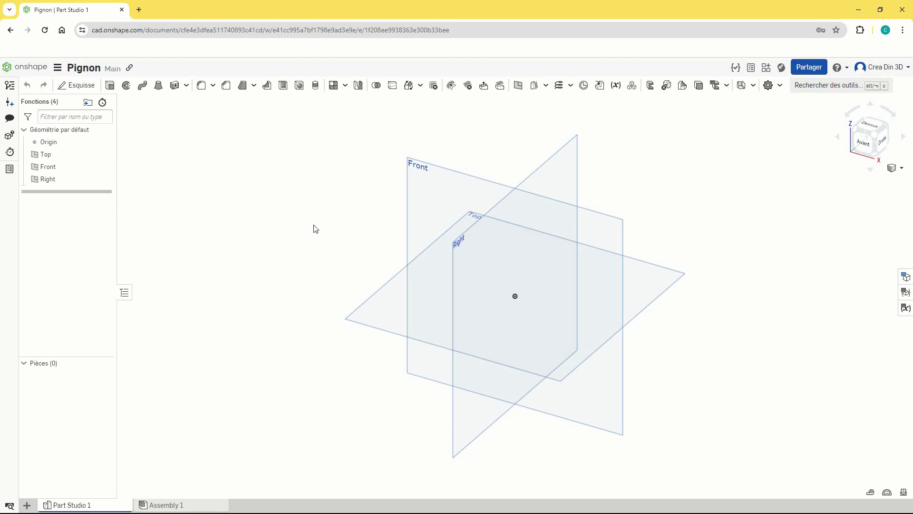
- Sketch a centre-point rectangle on the Front plane, centred on the origin, 60 mm wide and 65 mm high, and finish the sketch
left_click(80, 86)
left_click(424, 199)
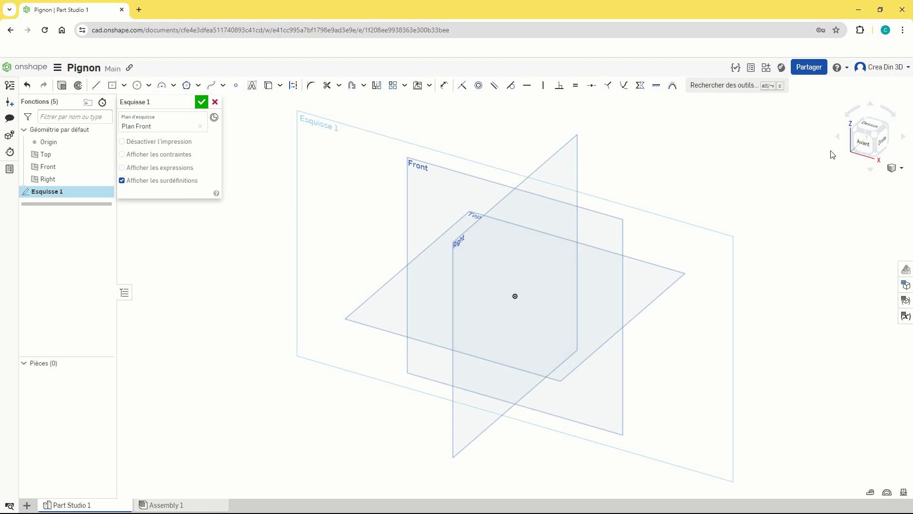
left_click(864, 143)
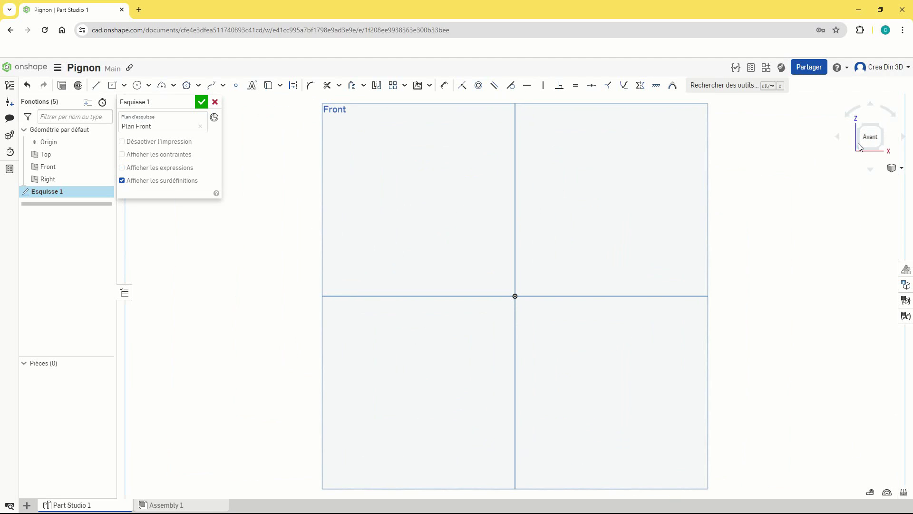
left_click(123, 85)
left_click(138, 120)
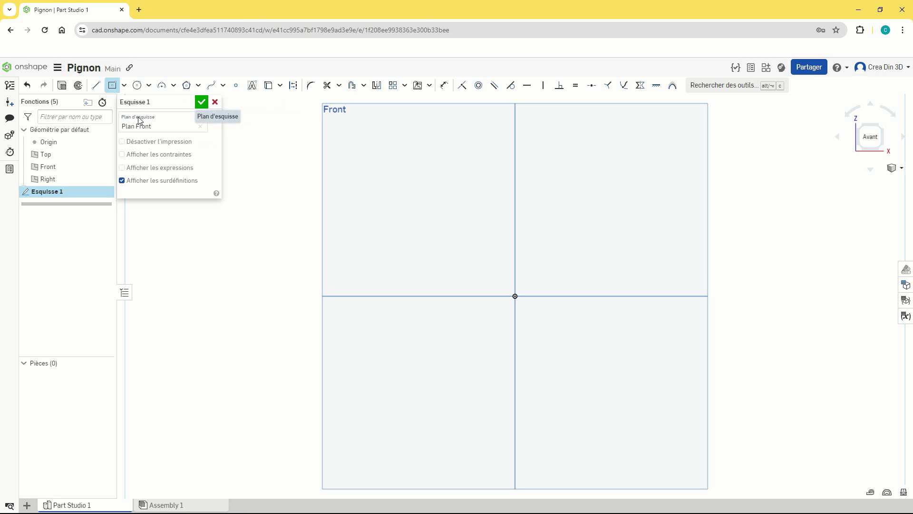
left_click(515, 296)
left_click(447, 205)
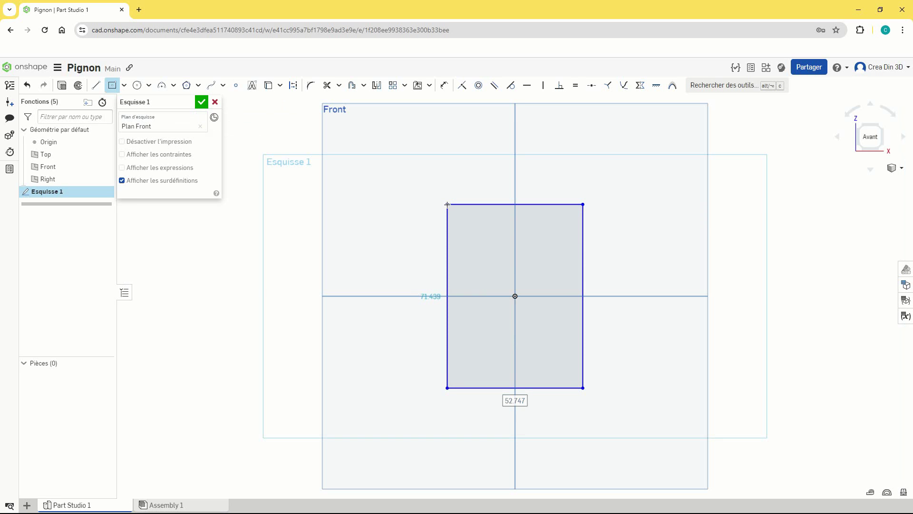
type("60")
key("Return")
type("6")
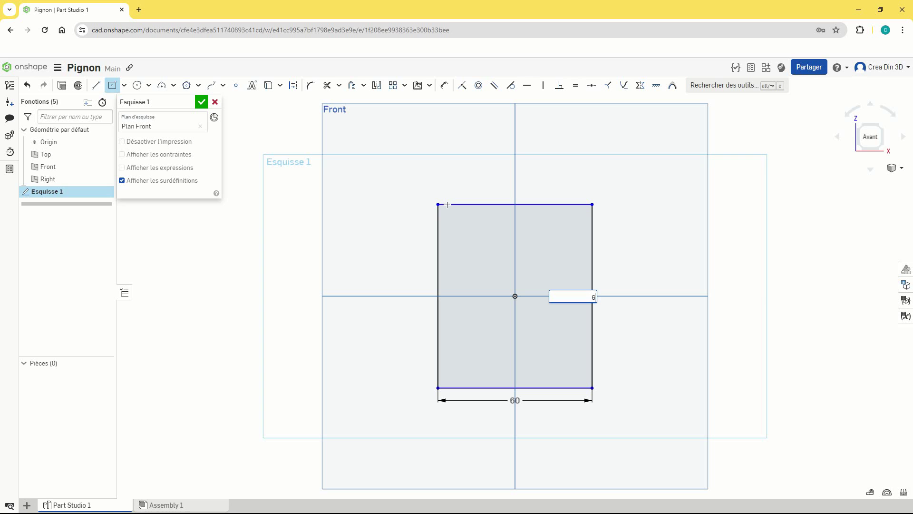
key("Return")
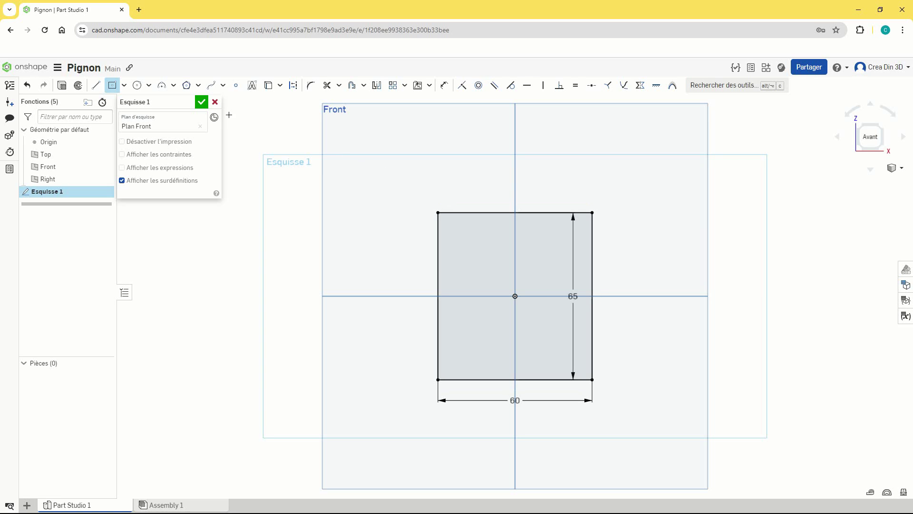
left_click(202, 103)
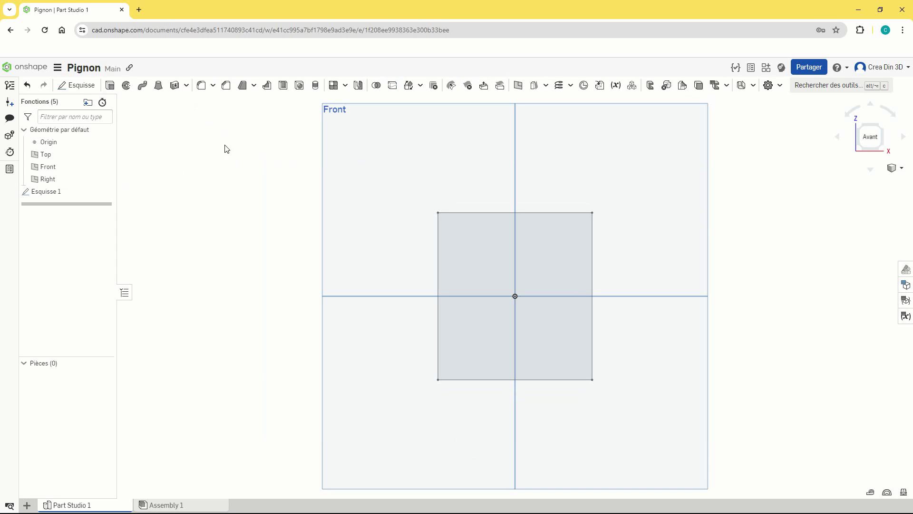
- Start a second sketch on the Front plane and import the image file Capture - Copie.PNG for insertion
left_click(76, 85)
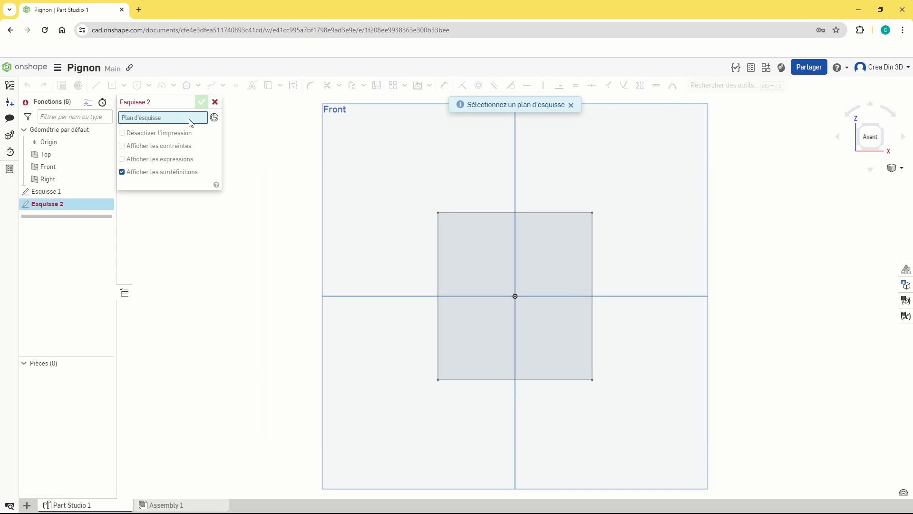
left_click(347, 184)
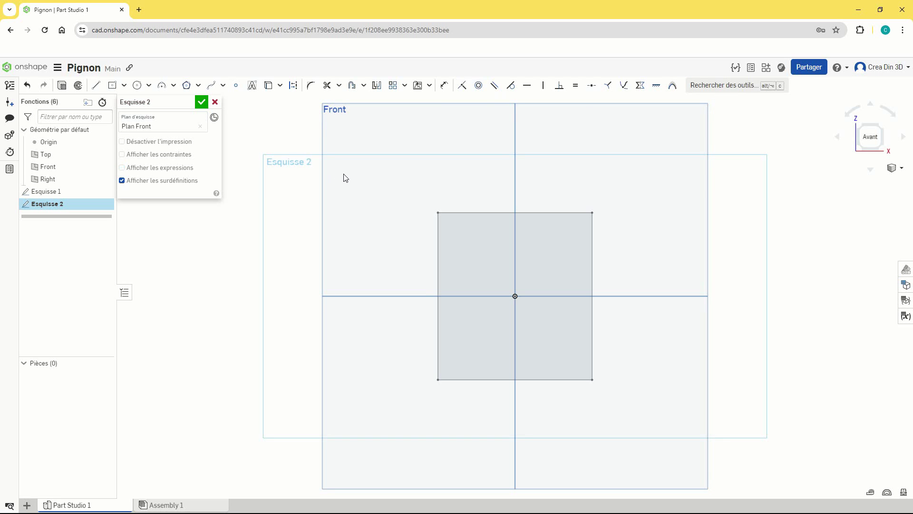
left_click(428, 88)
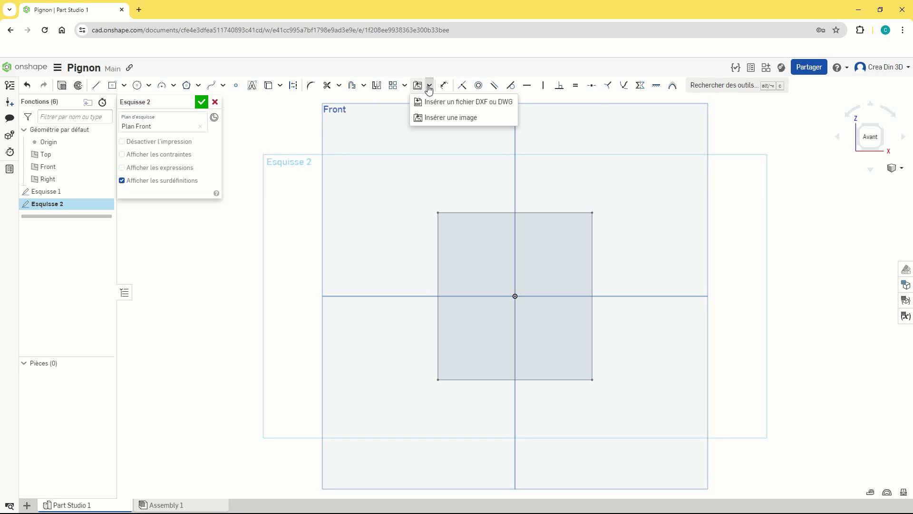
left_click(434, 117)
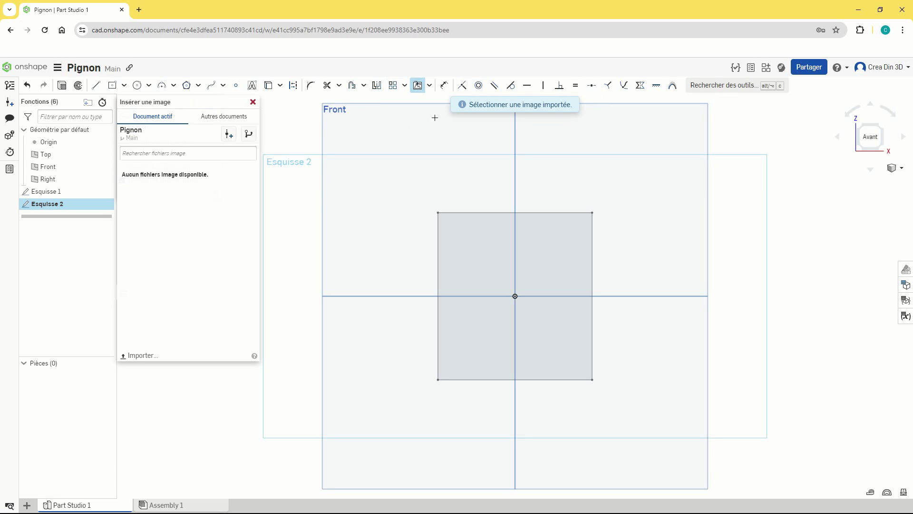
left_click(139, 355)
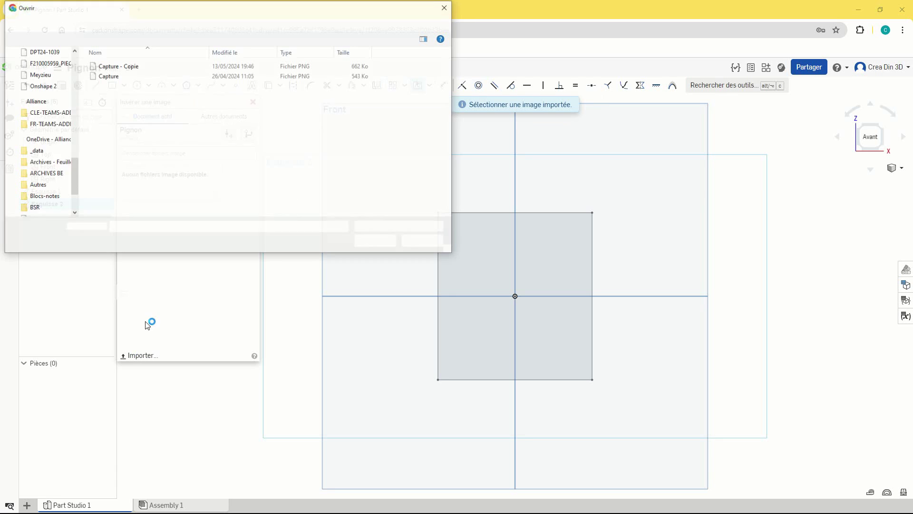
double_click(119, 67)
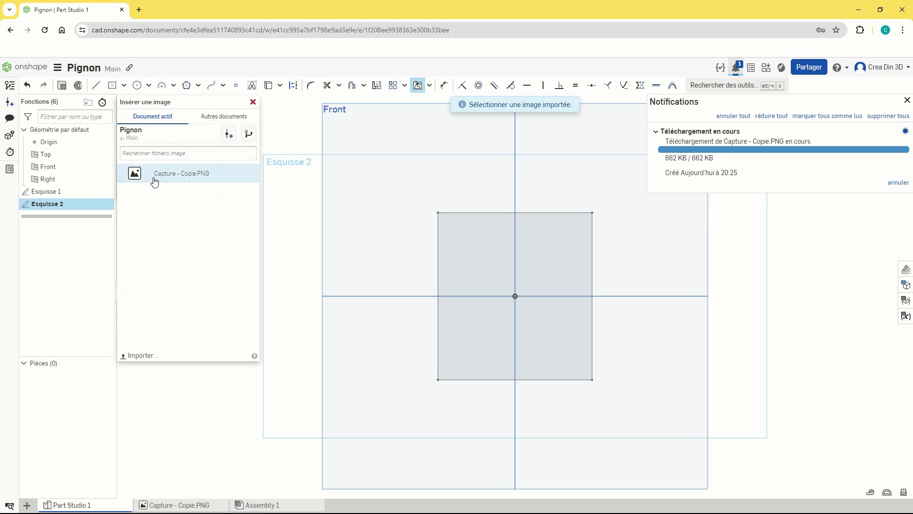
- Place the imported gear image over the rectangle from corner to opposite corner and finish the sketch
left_click(155, 182)
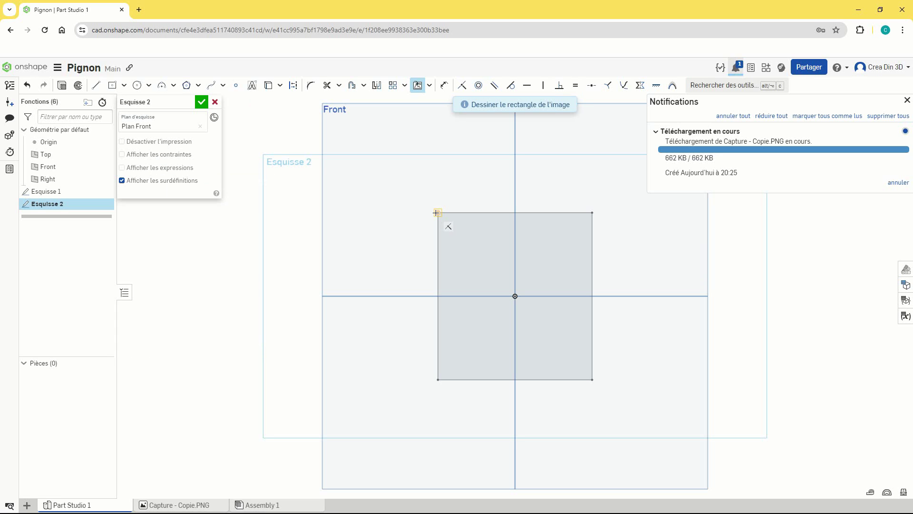
left_click_drag(447, 226, 592, 379)
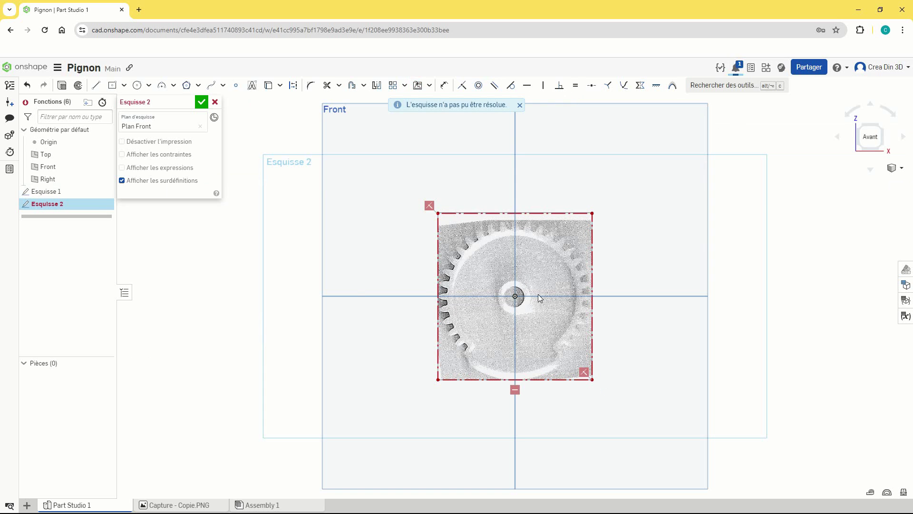
scroll(540, 299, "up", 3)
scroll(539, 297, "up", 3)
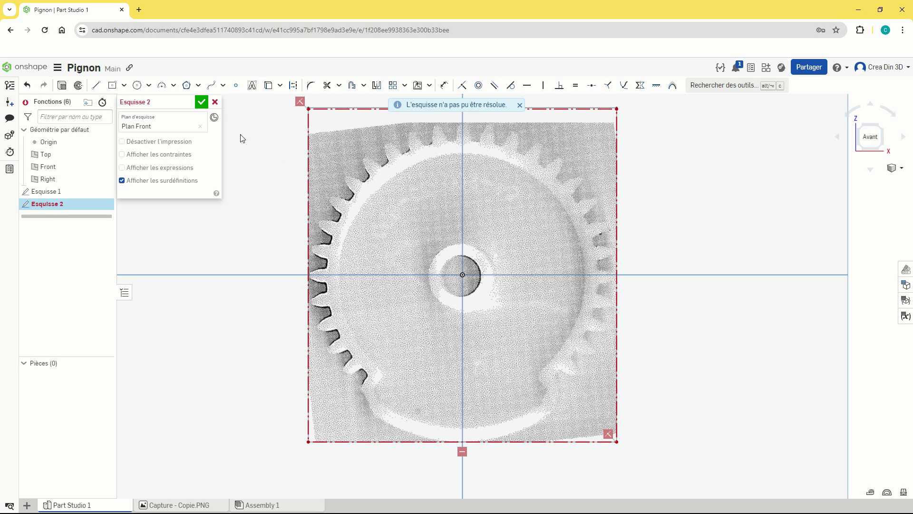
left_click(202, 102)
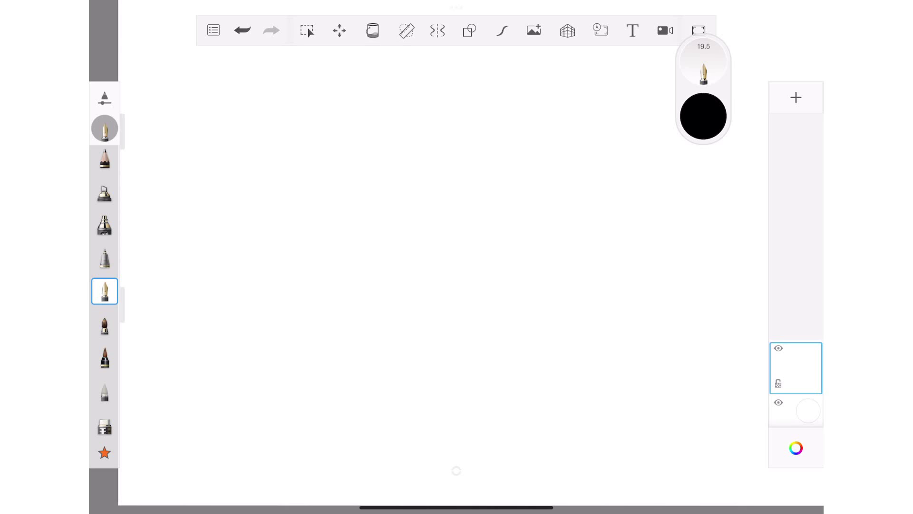
- Switch to SketchBook and handwrite the module formula m = Ø ext / (z + 2)
mouse_move(185, 131)
left_mouse_down()
mouse_move(186, 148)
mouse_move(215, 142)
left_mouse_up()
left_click_drag(228, 140, 235, 140)
left_click_drag(314, 94, 313, 95)
mouse_move(284, 126)
left_mouse_down()
mouse_move(326, 86)
mouse_move(356, 104)
mouse_move(354, 113)
left_mouse_up()
mouse_move(365, 113)
left_mouse_down()
mouse_move(374, 100)
mouse_move(378, 116)
left_mouse_up()
left_click_drag(388, 84, 388, 114)
left_click_drag(380, 99, 403, 96)
left_click_drag(276, 137, 403, 128)
mouse_move(277, 166)
left_mouse_down()
mouse_move(302, 167)
mouse_move(307, 178)
mouse_move(387, 176)
left_mouse_up()
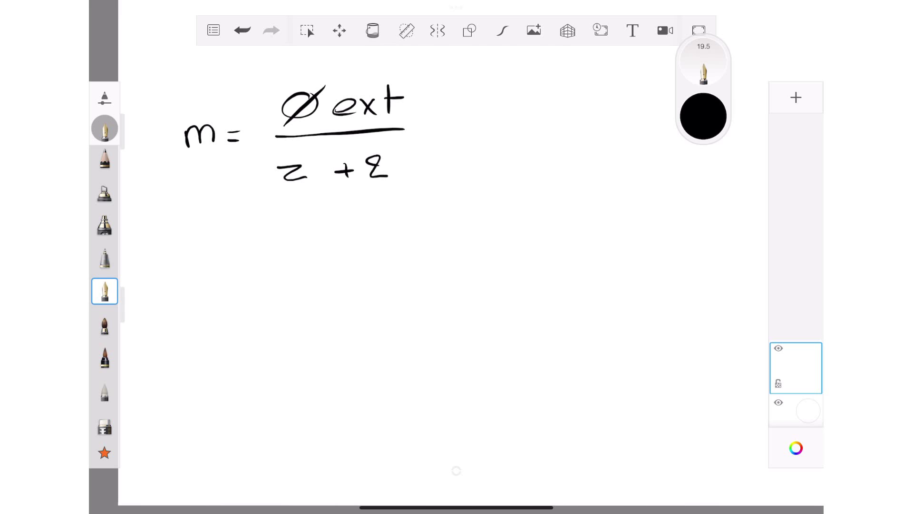
- Handwrite the calculation = 60 / (36 + 2) ≈ 1,578 below the module formula
mouse_move(219, 284)
left_mouse_down()
mouse_move(236, 282)
mouse_move(236, 272)
left_mouse_up()
mouse_move(330, 228)
left_mouse_down()
mouse_move(301, 248)
mouse_move(353, 244)
left_mouse_up()
left_click_drag(270, 281, 369, 275)
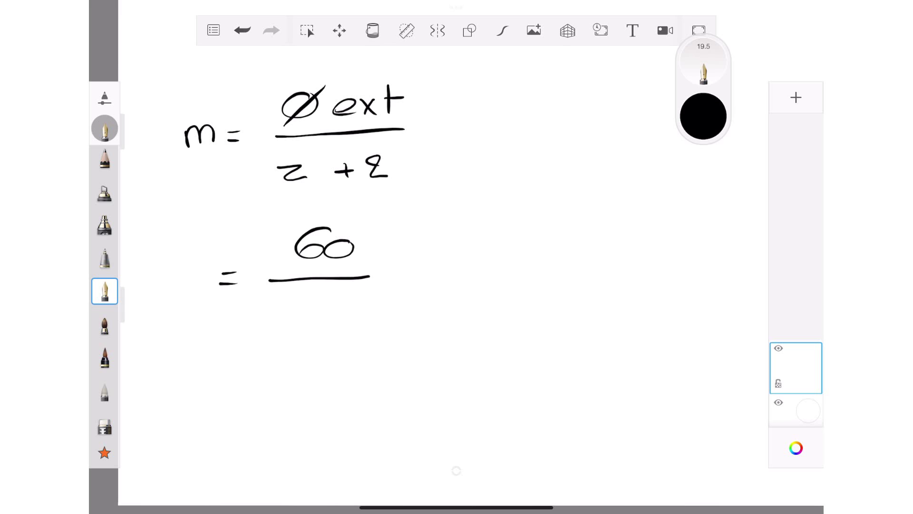
left_click_drag(260, 303, 262, 328)
mouse_move(304, 302)
left_mouse_down()
mouse_move(287, 328)
mouse_move(283, 317)
mouse_move(326, 320)
left_mouse_up()
mouse_move(320, 310)
left_mouse_down()
mouse_move(319, 326)
mouse_move(360, 327)
left_mouse_up()
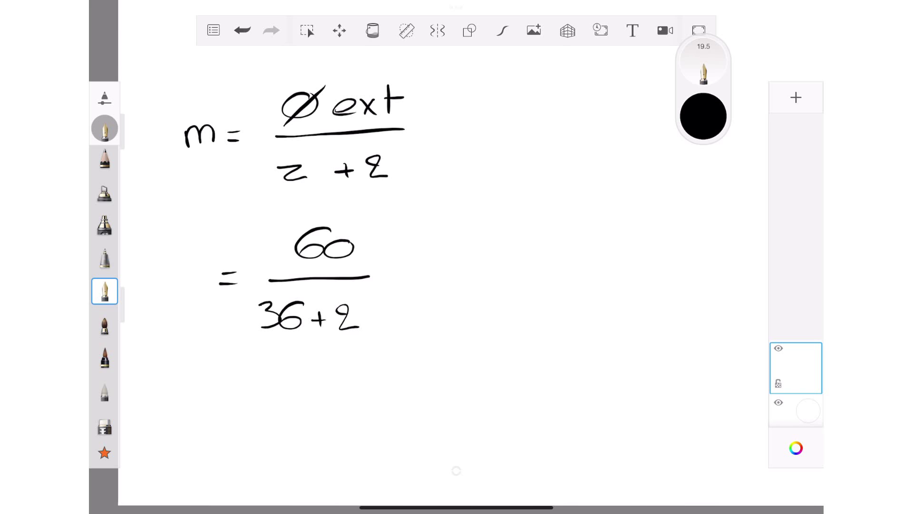
mouse_move(404, 282)
left_mouse_down()
mouse_move(434, 262)
mouse_move(477, 272)
mouse_move(482, 282)
left_mouse_up()
mouse_move(500, 247)
left_mouse_down()
mouse_move(516, 245)
mouse_move(499, 276)
left_mouse_up()
mouse_move(530, 248)
left_mouse_down()
mouse_move(543, 273)
mouse_move(544, 261)
left_mouse_up()
mouse_move(581, 244)
left_mouse_down()
mouse_move(573, 238)
mouse_move(579, 242)
left_mouse_up()
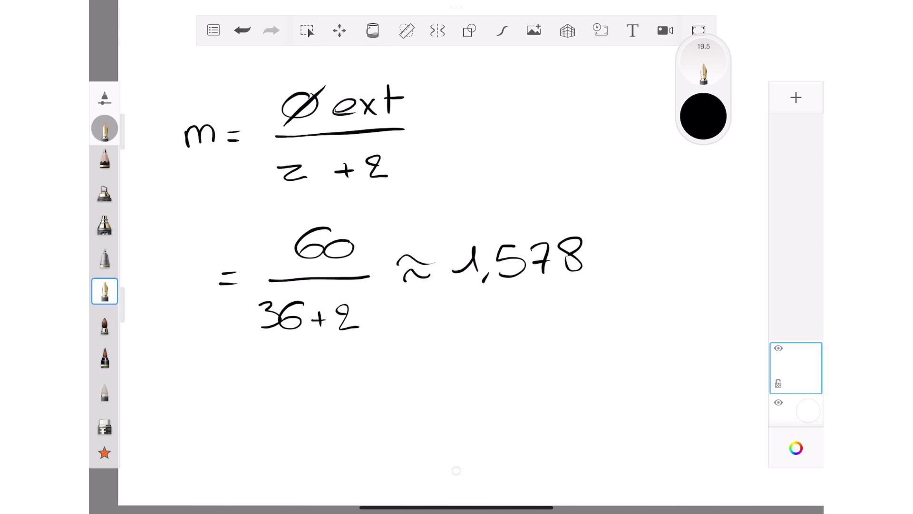
- Add a handwritten note below the approximate result of the module calculation
mouse_move(433, 327)
left_mouse_down()
mouse_move(452, 386)
mouse_move(455, 364)
mouse_move(556, 375)
left_mouse_up()
mouse_move(542, 364)
left_mouse_down()
mouse_move(594, 376)
mouse_move(605, 389)
left_mouse_up()
mouse_move(642, 344)
left_mouse_down()
mouse_move(629, 354)
mouse_move(629, 378)
left_mouse_up()
left_click_drag(482, 430, 665, 414)
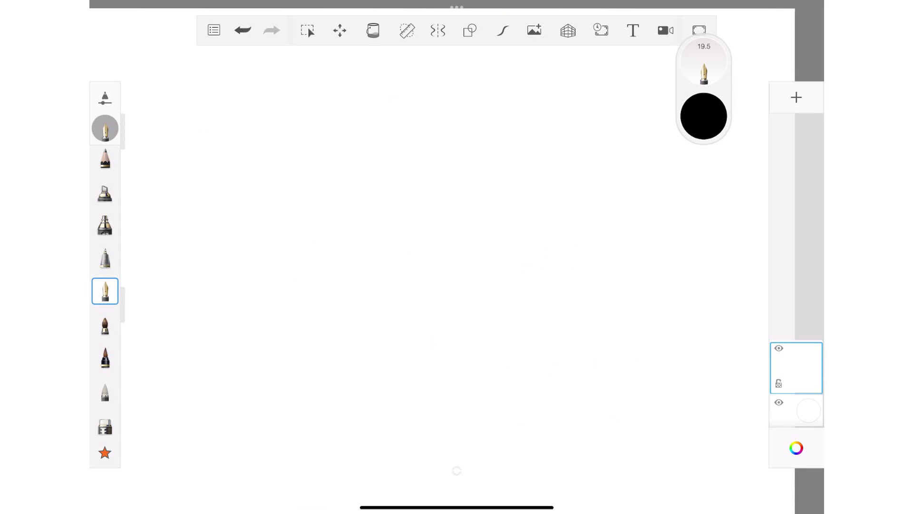
- Handwrite the diametral pitch formula DP = (z + 2) / Ø ext on a blank page
left_click_drag(171, 127, 174, 149)
mouse_move(170, 123)
left_mouse_down()
mouse_move(196, 131)
mouse_move(178, 151)
mouse_move(203, 148)
left_mouse_up()
mouse_move(199, 120)
left_mouse_down()
mouse_move(202, 136)
mouse_move(251, 142)
mouse_move(249, 134)
left_mouse_up()
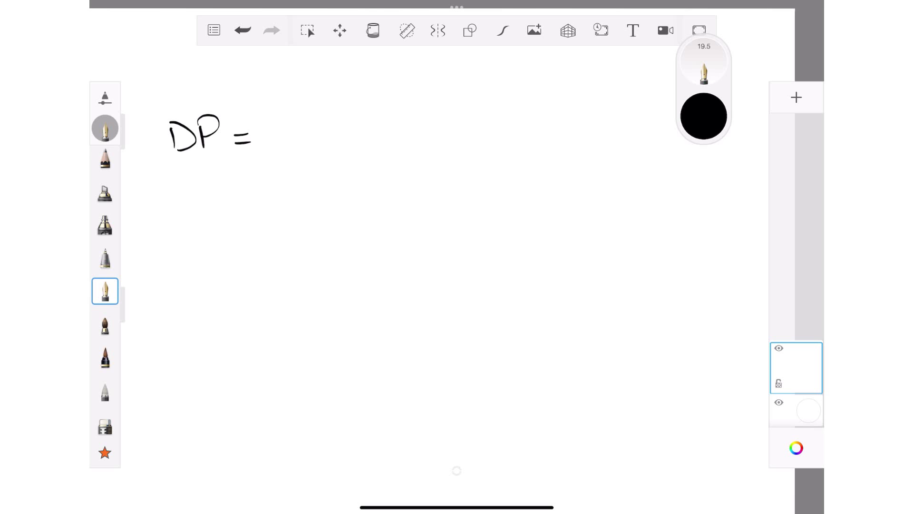
mouse_move(286, 102)
left_mouse_down()
mouse_move(310, 117)
mouse_move(335, 109)
mouse_move(329, 117)
left_mouse_up()
mouse_move(345, 99)
left_mouse_down()
mouse_move(356, 94)
mouse_move(362, 115)
left_mouse_up()
left_click_drag(286, 136, 360, 131)
left_click_drag(303, 160, 305, 159)
mouse_move(281, 193)
left_mouse_down()
mouse_move(317, 152)
mouse_move(339, 177)
mouse_move(356, 178)
left_mouse_up()
mouse_move(359, 167)
left_mouse_down()
mouse_move(346, 178)
mouse_move(366, 176)
left_mouse_up()
- Mark the external diameter as being in inches with an arrow and write the conversion 1 inch = 25,4 mm below it
mouse_move(363, 168)
left_mouse_down()
mouse_move(466, 174)
mouse_move(487, 166)
mouse_move(489, 174)
left_mouse_up()
left_click(463, 153)
mouse_move(509, 159)
left_mouse_down()
mouse_move(499, 161)
mouse_move(510, 172)
left_mouse_up()
mouse_move(518, 150)
left_mouse_down()
mouse_move(519, 171)
mouse_move(535, 170)
left_mouse_up()
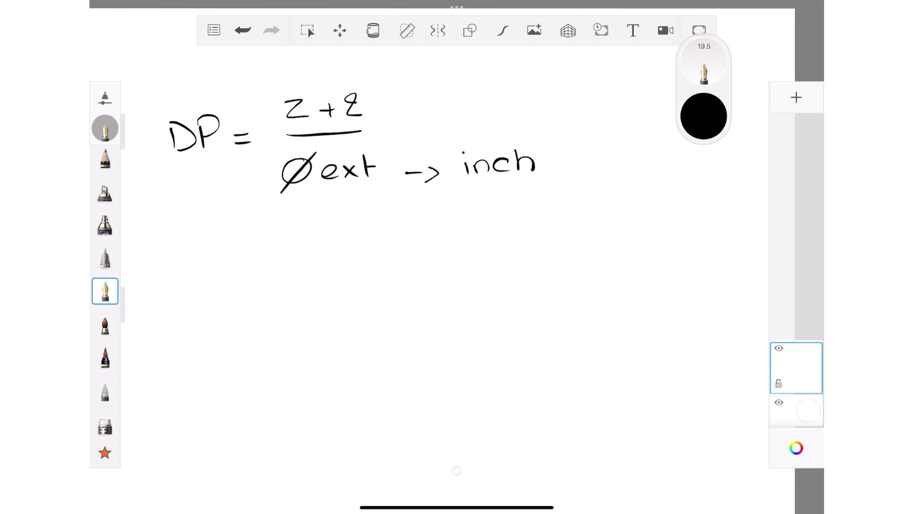
mouse_move(448, 225)
left_mouse_down()
mouse_move(465, 218)
mouse_move(466, 228)
left_mouse_up()
left_click_drag(480, 217, 503, 226)
mouse_move(523, 214)
left_mouse_down()
mouse_move(513, 219)
mouse_move(522, 227)
left_mouse_up()
mouse_move(528, 201)
left_mouse_down()
mouse_move(529, 227)
mouse_move(544, 226)
left_mouse_up()
left_click(558, 222)
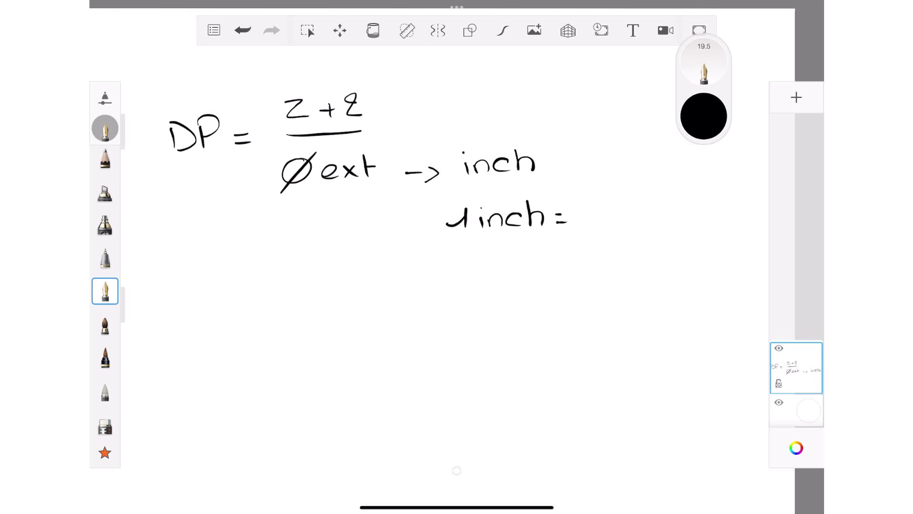
mouse_move(589, 204)
left_mouse_down()
mouse_move(605, 222)
mouse_move(613, 203)
mouse_move(616, 222)
mouse_move(668, 215)
mouse_move(662, 222)
left_mouse_up()
mouse_move(683, 214)
left_mouse_down()
mouse_move(683, 222)
mouse_move(731, 225)
left_mouse_up()
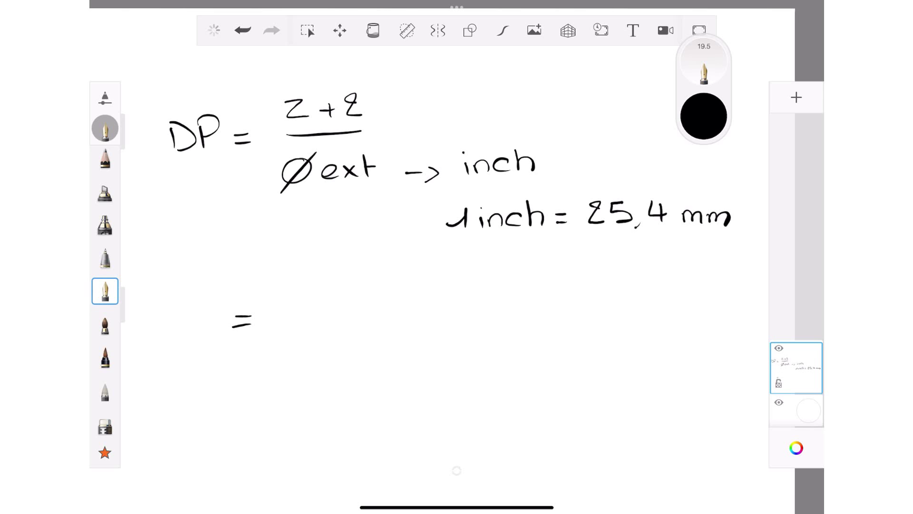
- Handwrite the diametral pitch calculation below the formula, with 36 + 2 as the numerator, plus its denominator and result
left_click_drag(276, 291, 283, 310)
mouse_move(320, 287)
left_mouse_down()
mouse_move(300, 301)
mouse_move(337, 310)
left_mouse_up()
left_click_drag(361, 290, 358, 308)
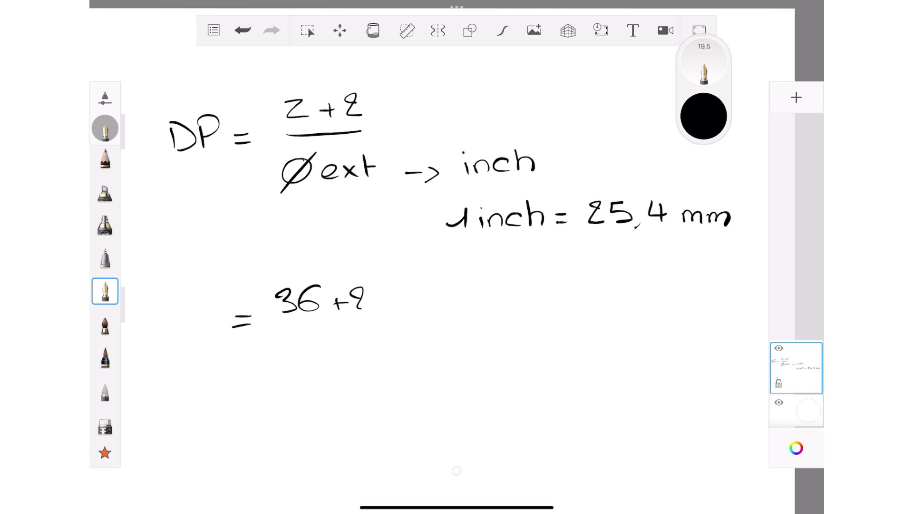
left_click_drag(282, 338, 363, 330)
mouse_move(293, 357)
left_mouse_down()
mouse_move(310, 379)
mouse_move(335, 378)
left_mouse_up()
left_click_drag(373, 352, 353, 370)
mouse_move(408, 325)
left_mouse_down()
mouse_move(505, 316)
mouse_move(530, 332)
left_mouse_up()
mouse_move(558, 314)
left_mouse_down()
mouse_move(574, 293)
mouse_move(576, 320)
left_mouse_up()
mouse_move(479, 357)
left_mouse_down()
mouse_move(502, 360)
mouse_move(511, 392)
left_mouse_up()
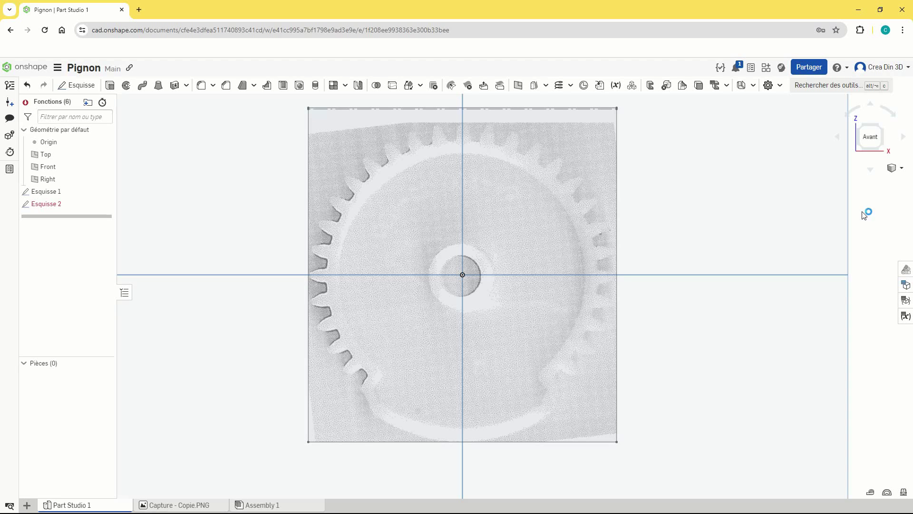
- Insert a Spur gear feature in the pinion's Part Studio and set its depth to 6.3 mm
left_click(769, 87)
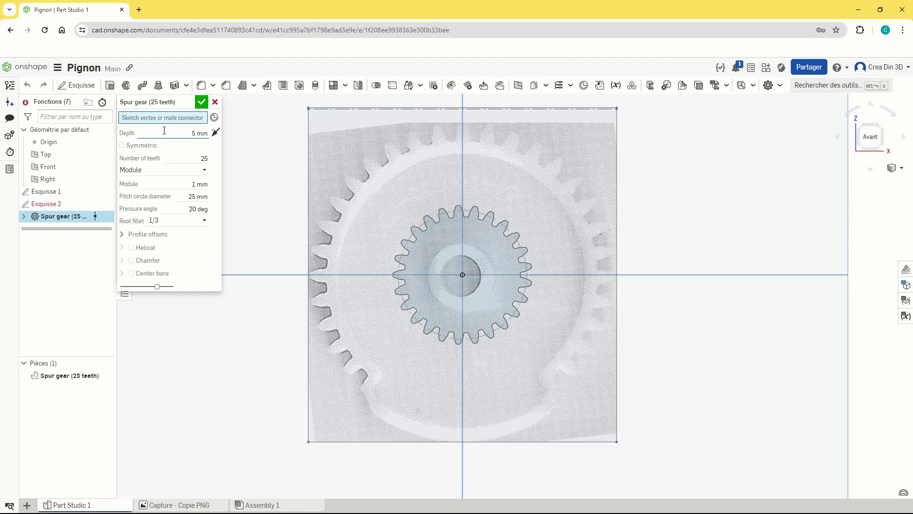
left_click(204, 133)
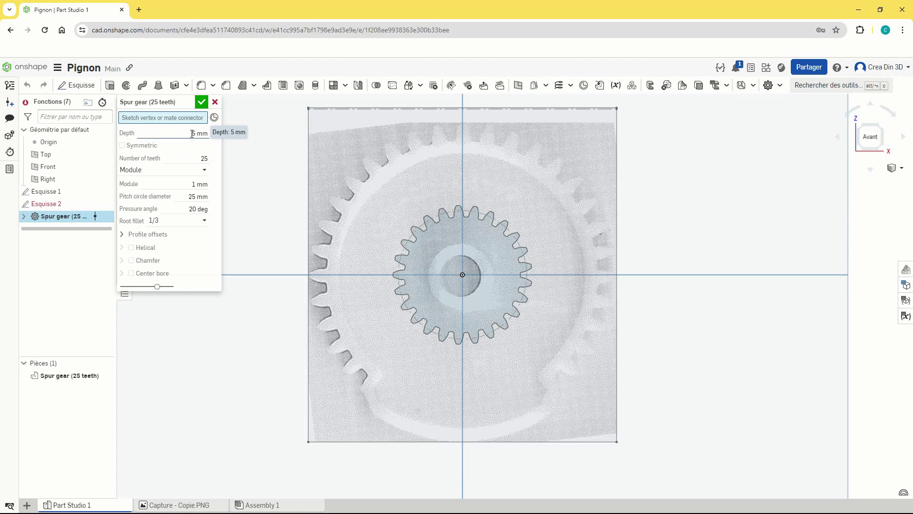
type("6")
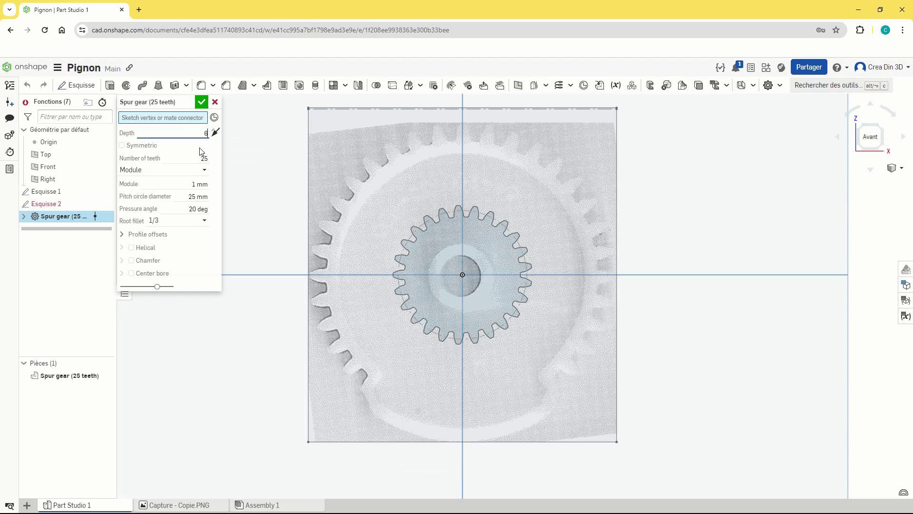
type(".3")
- Give the spur gear 36 teeth and a module of 1.578 mm
left_click(204, 159)
type("36")
left_click(198, 185)
type("1.578")
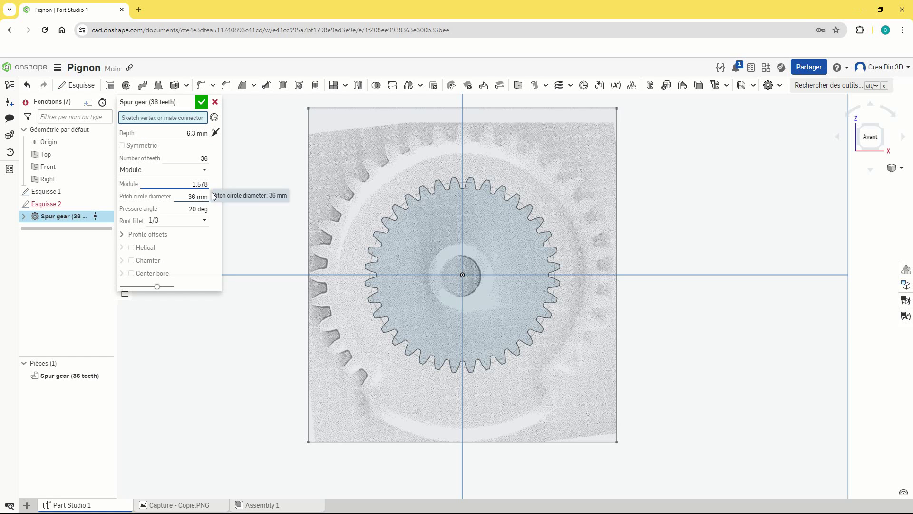
key("Return")
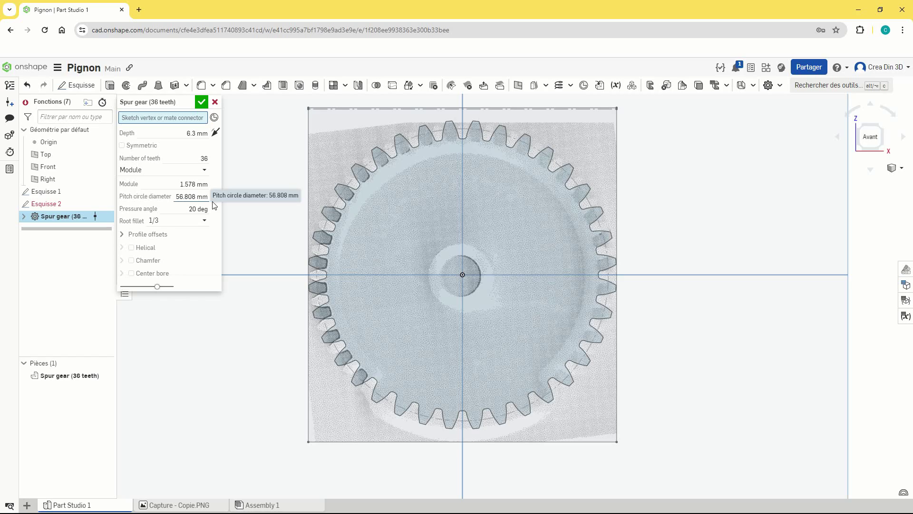
- Try the helical and chamfer options on the gear teeth and switch both off again
right_click_drag(675, 224, 636, 230)
scroll(641, 238, "up", 3)
scroll(636, 229, "up", 1)
scroll(636, 229, "down", 3)
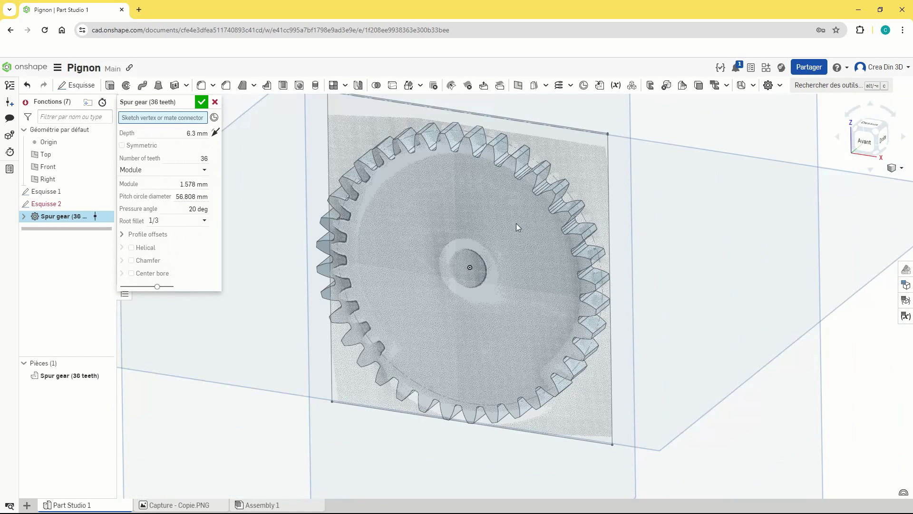
left_click(131, 248)
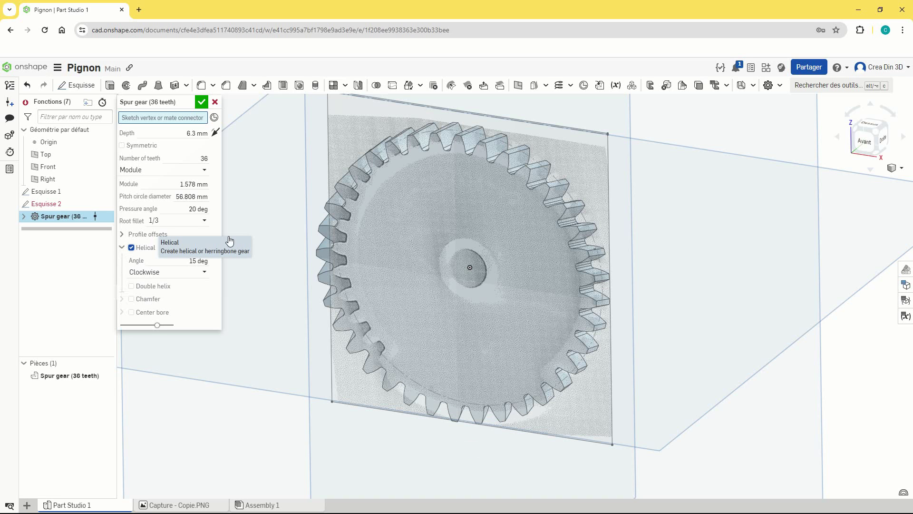
right_click_drag(505, 231, 489, 276)
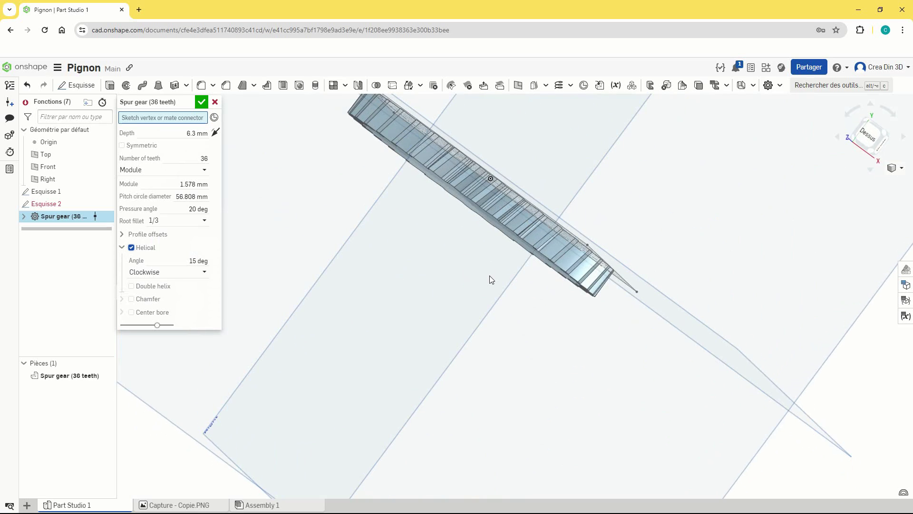
left_click(131, 248)
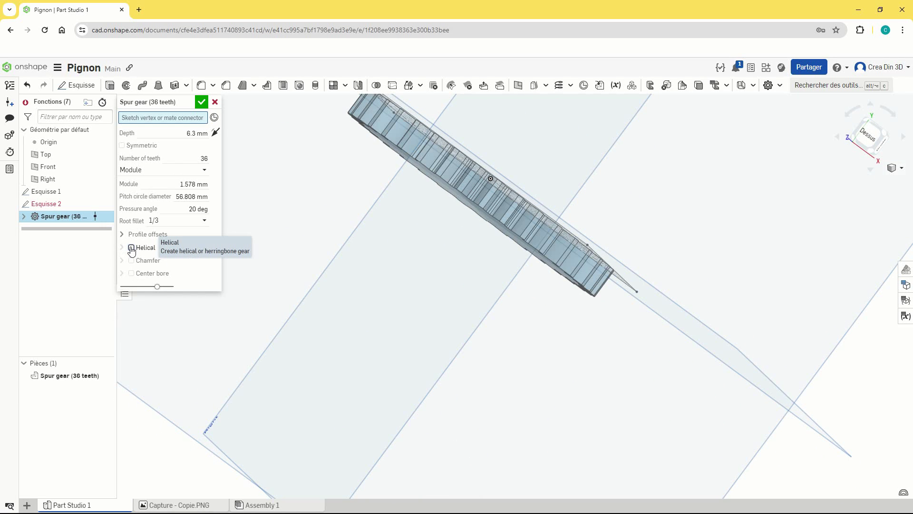
left_click(131, 248)
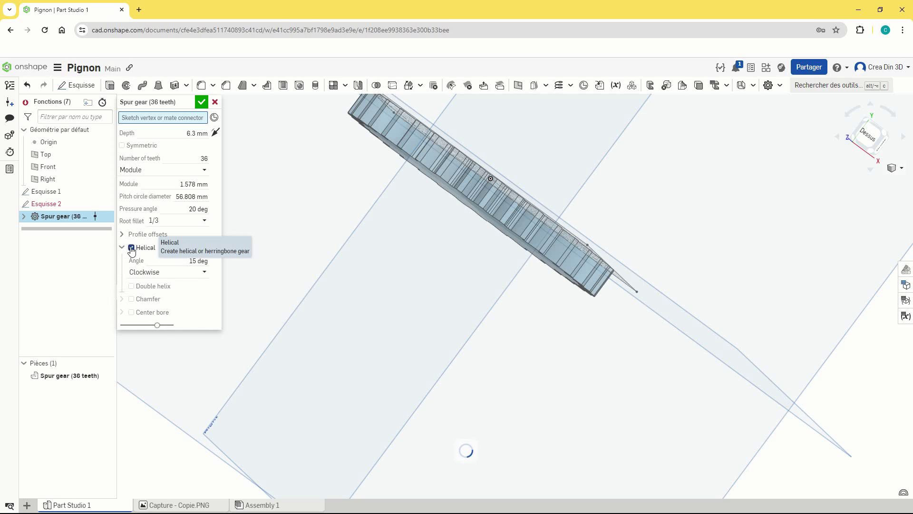
right_click_drag(334, 225, 341, 199)
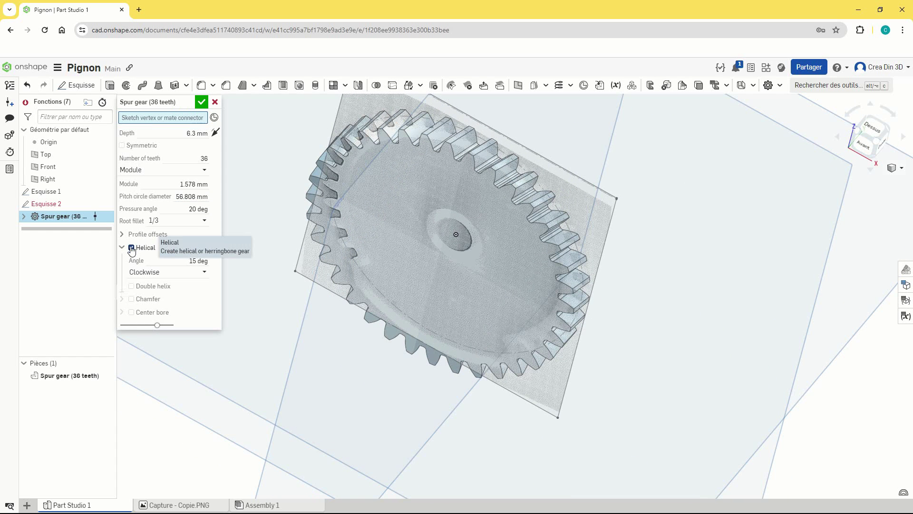
left_click(132, 247)
left_click(131, 261)
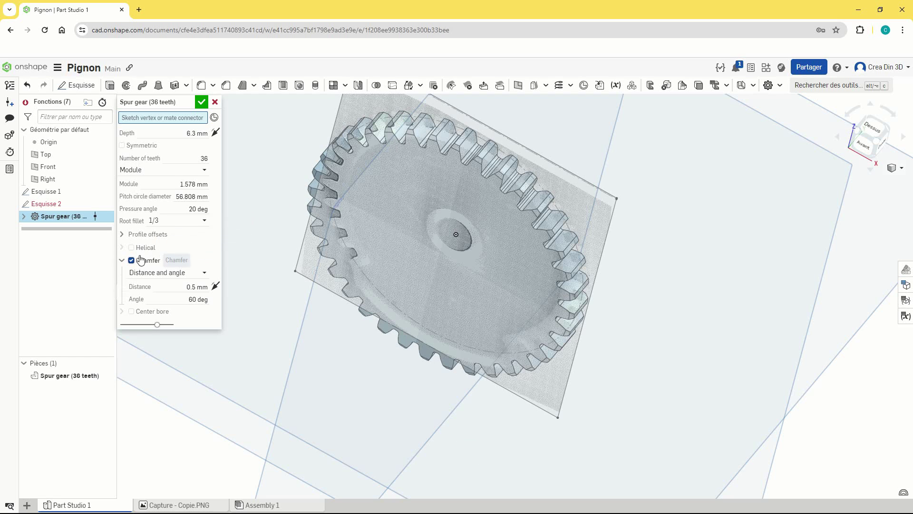
left_click(132, 261)
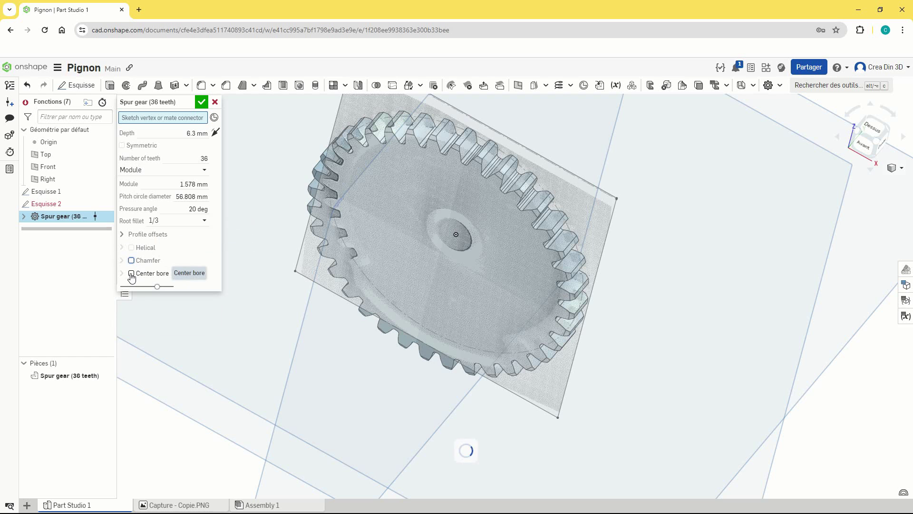
- Add a center bore to the gear with a bore diameter of 8.2 mm
left_click(131, 273)
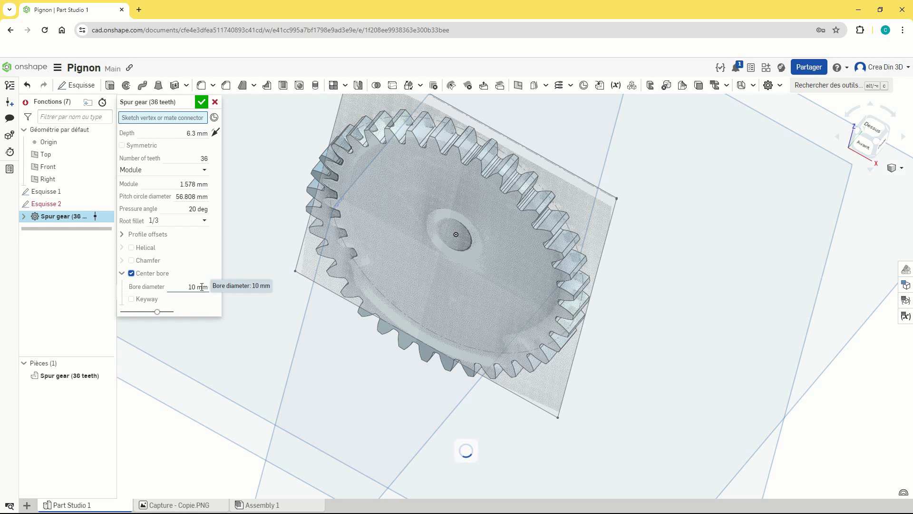
left_click(195, 287)
right_click_drag(334, 339, 339, 306)
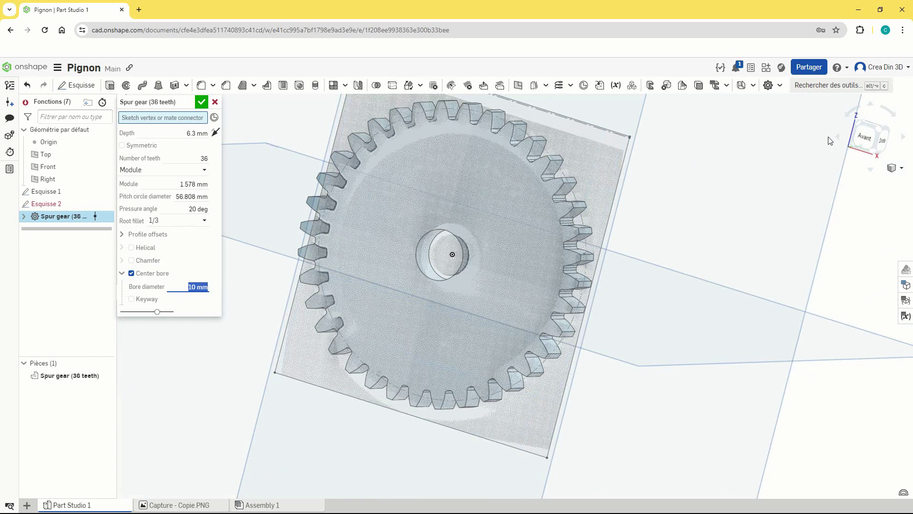
left_click(865, 137)
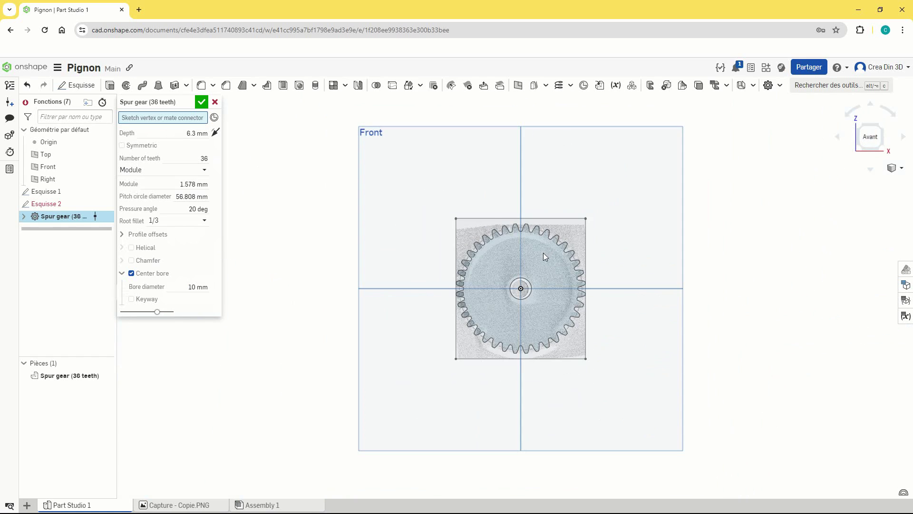
scroll(544, 256, "up", 3)
left_click(197, 285)
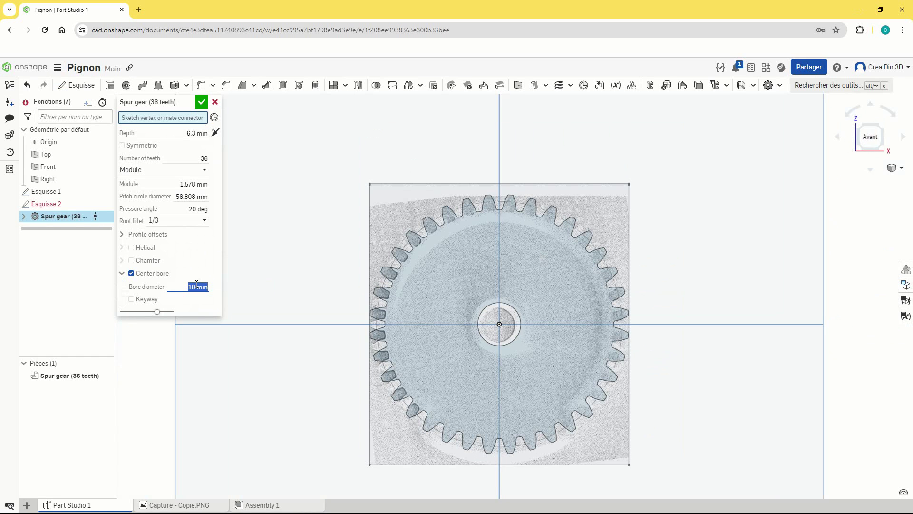
type("8.2")
key("Return")
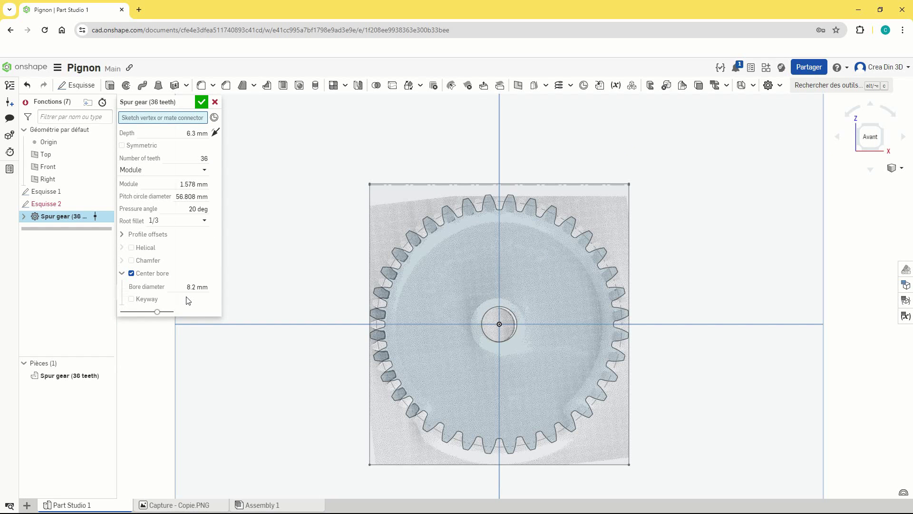
- Try a keyway on the gear's center bore, inspect its shape and switch it off again
left_click(131, 299)
scroll(508, 314, "down", 2)
scroll(507, 312, "up", 5)
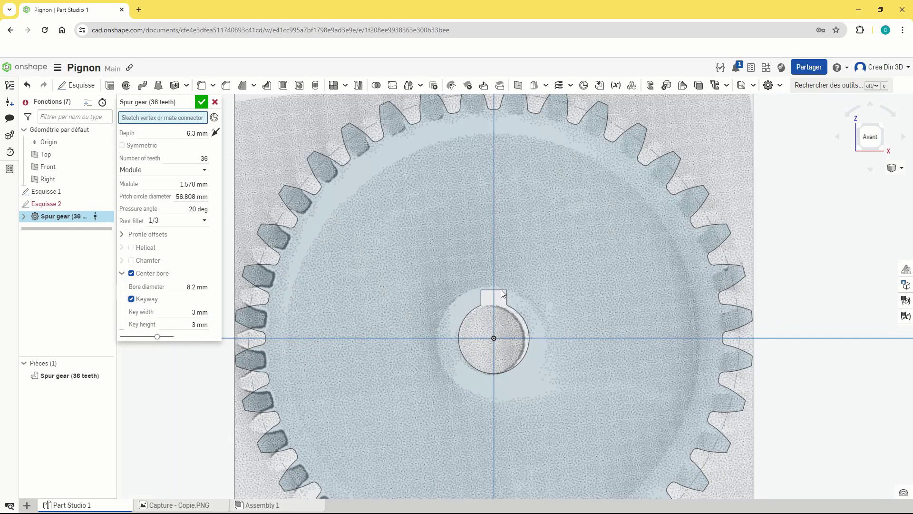
right_click_drag(515, 303, 512, 321)
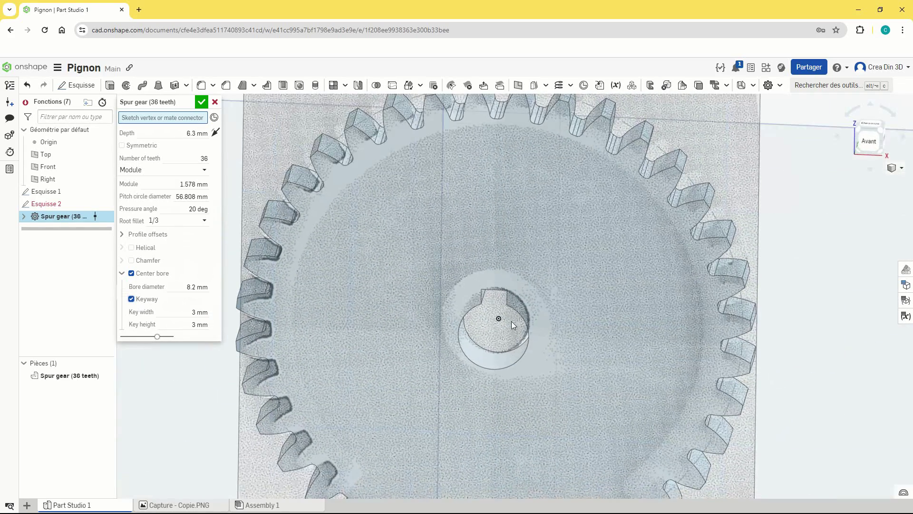
left_click(132, 299)
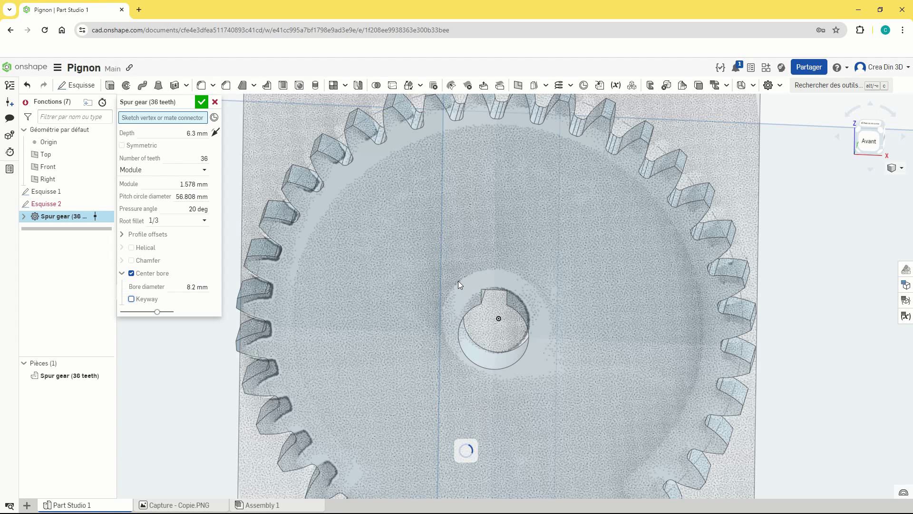
- Return the model to the front view, compare the gear with the reference image and accept the Spur gear feature
left_click(869, 139)
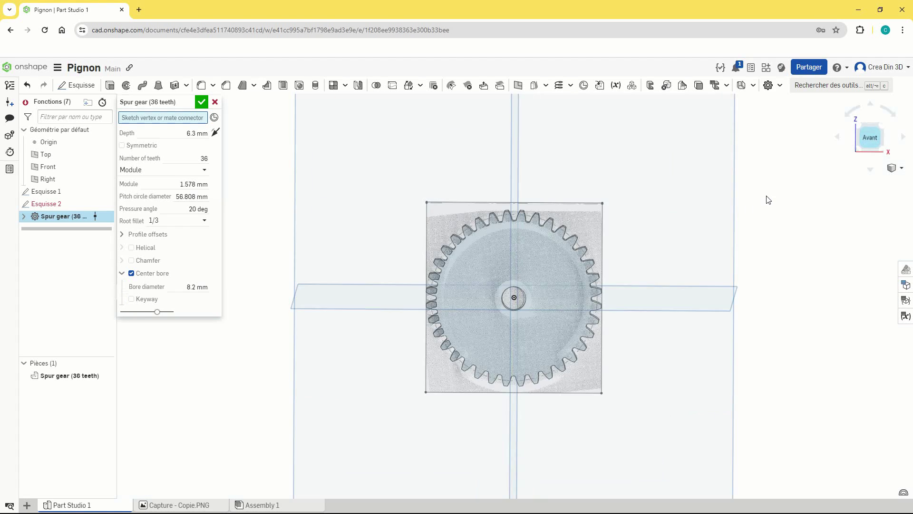
scroll(588, 259, "down", 2)
scroll(587, 261, "up", 4)
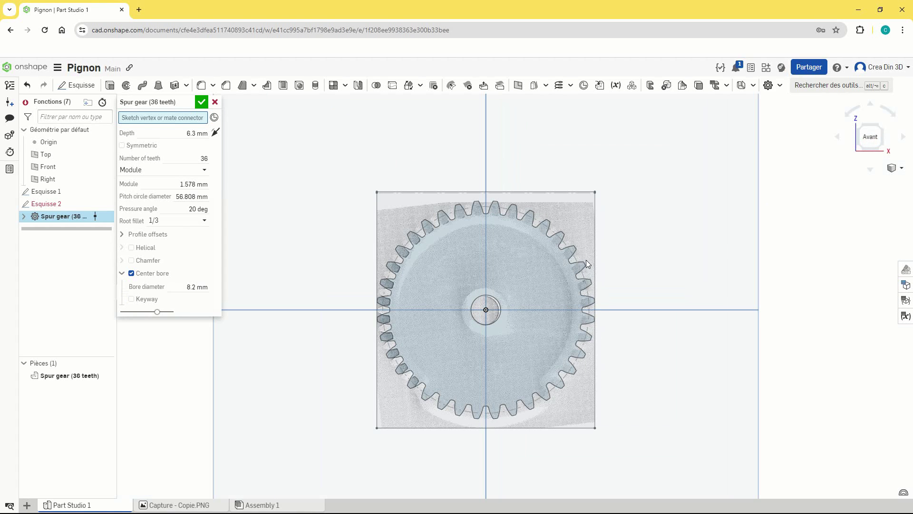
left_click(201, 102)
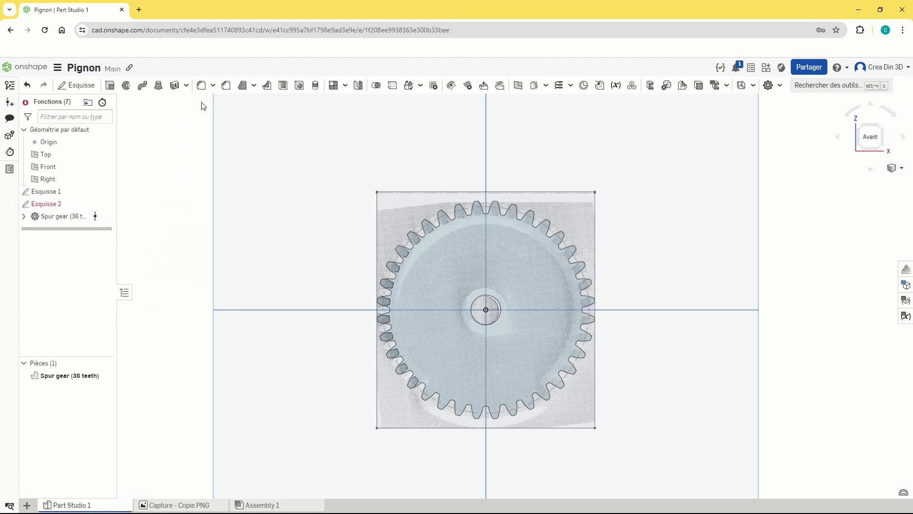
- Rotate the gear about its center bore with the Transform feature so its teeth line up with the reference image
scroll(436, 234, "down", 1)
scroll(518, 243, "up", 1)
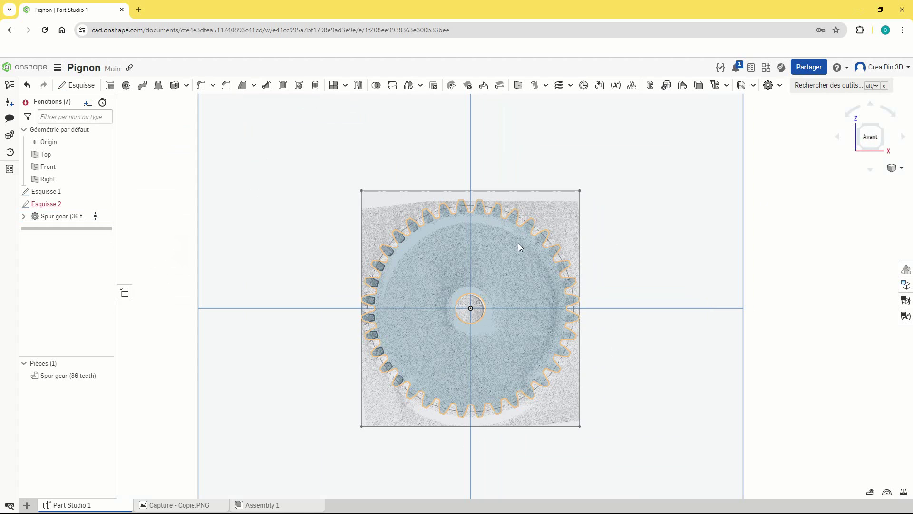
scroll(731, 236, "up", 1)
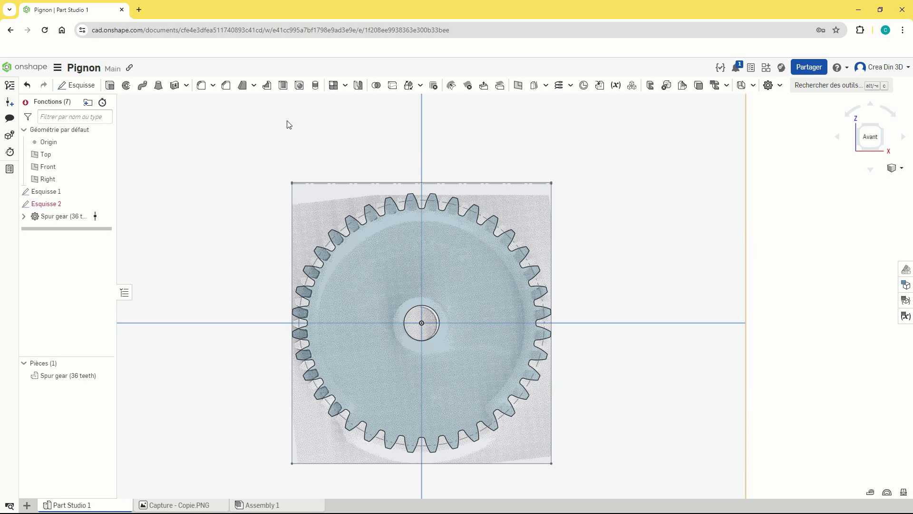
left_click(412, 89)
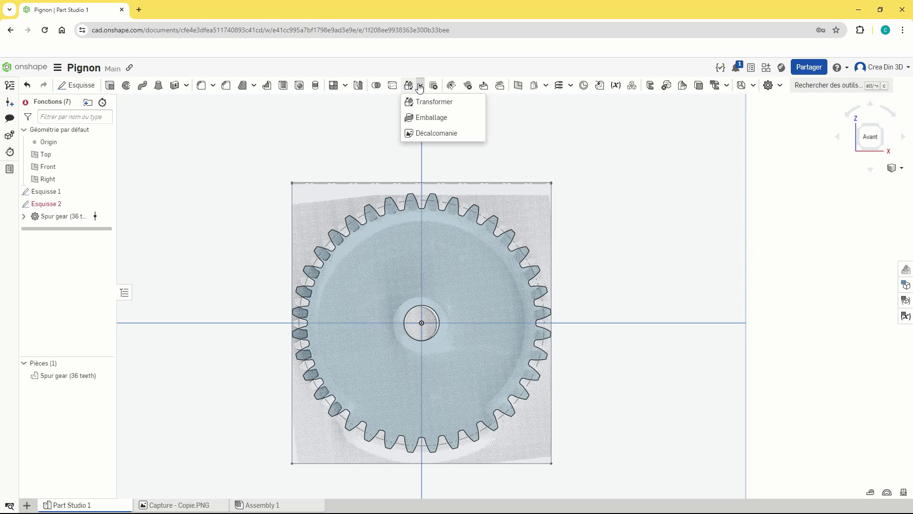
left_click(424, 102)
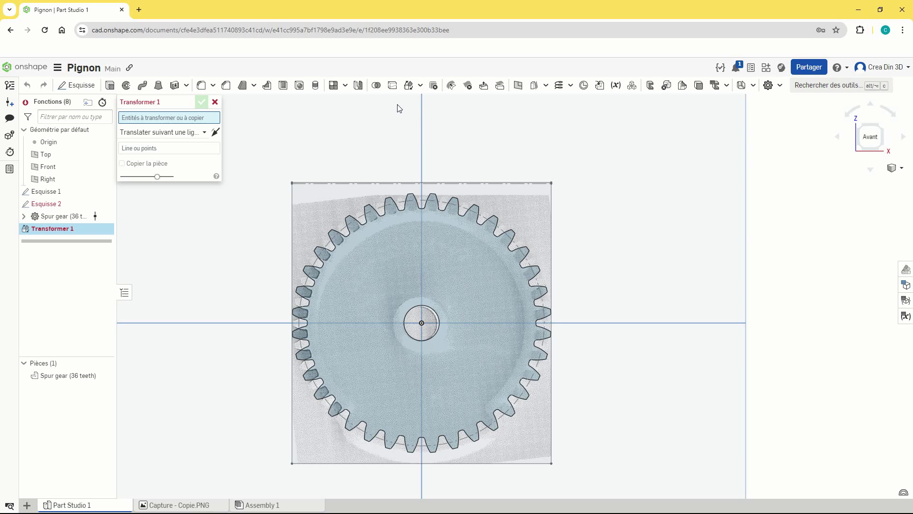
left_click(204, 132)
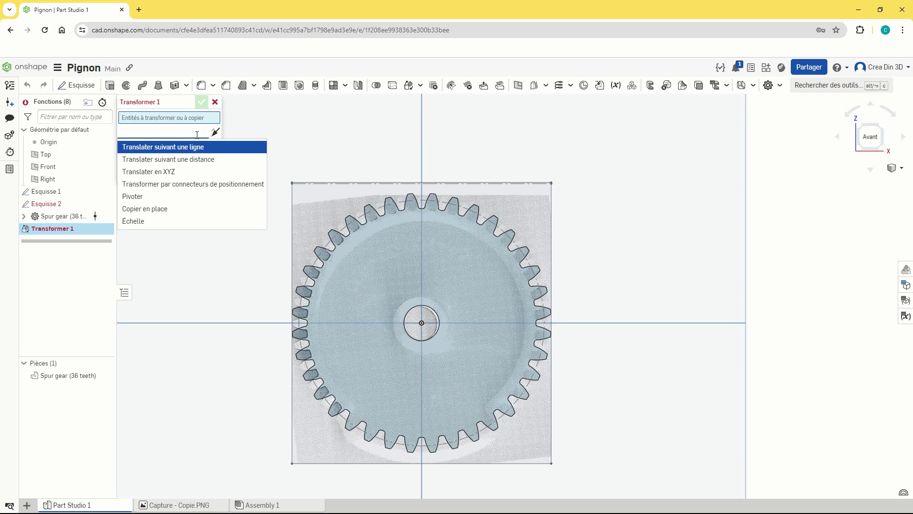
left_click(142, 197)
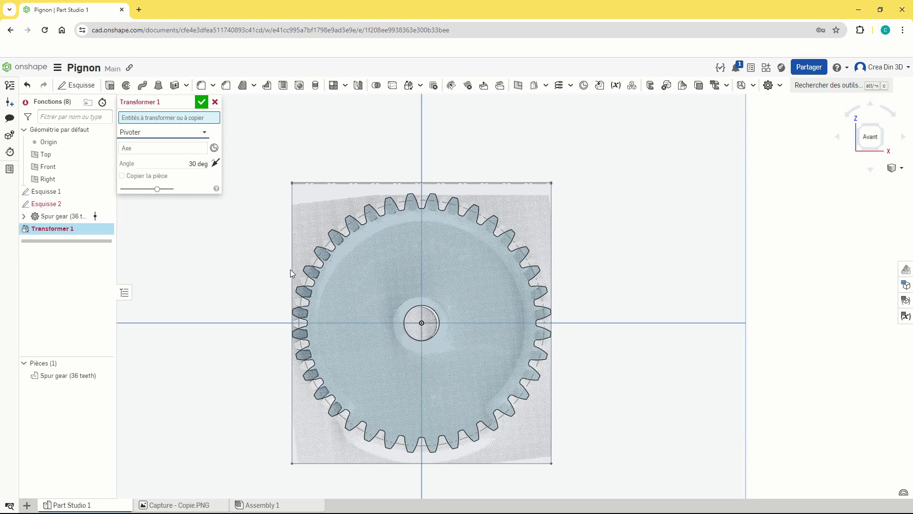
left_click(346, 292)
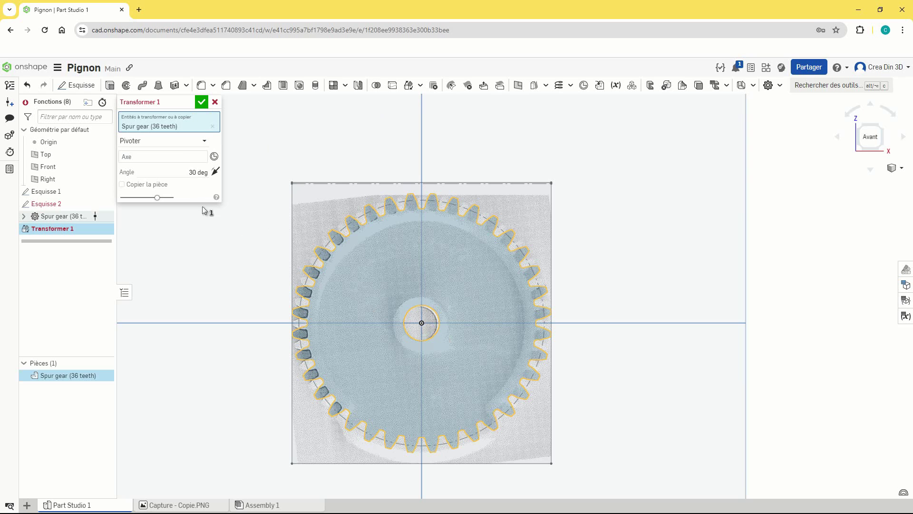
left_click(179, 157)
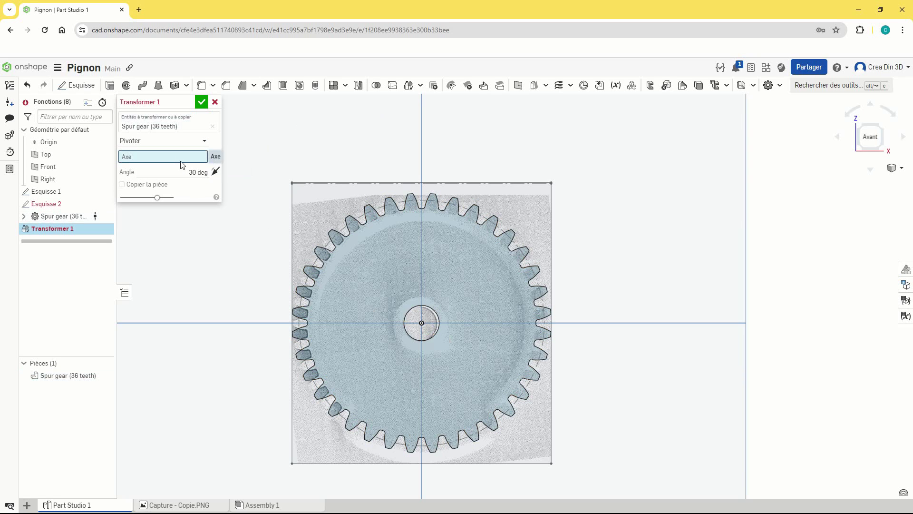
left_click(408, 308)
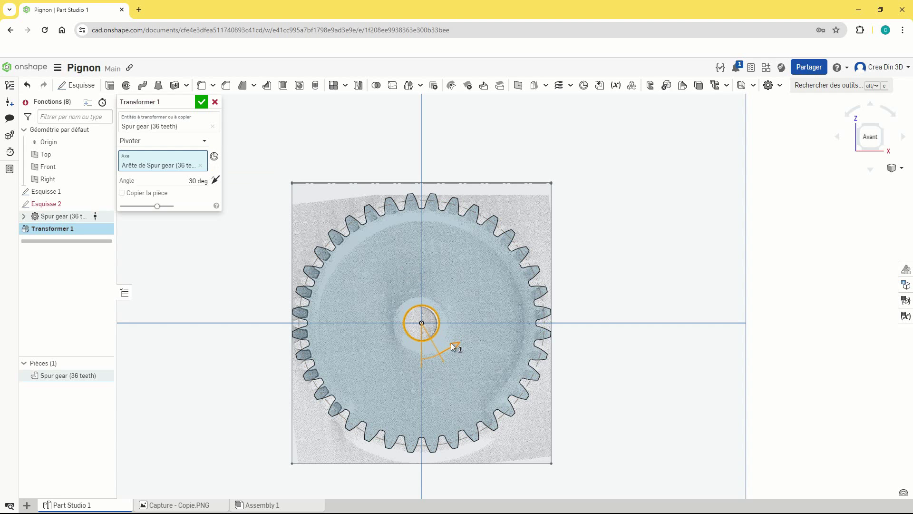
mouse_move(454, 346)
left_mouse_down()
mouse_move(462, 341)
mouse_move(455, 334)
left_mouse_up()
left_click(202, 102)
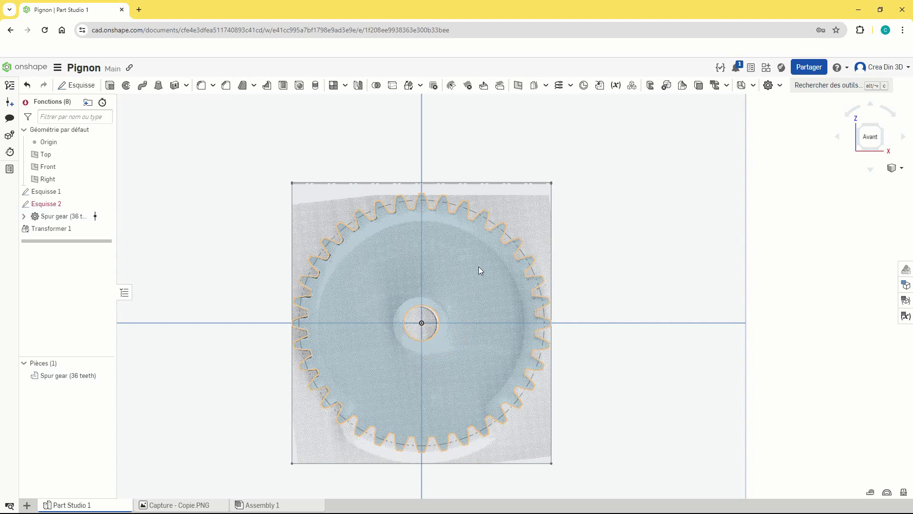
- Check the tooth alignment against the reference image and start a new sketch on the face of Esquisse 1
scroll(613, 251, "down", 2)
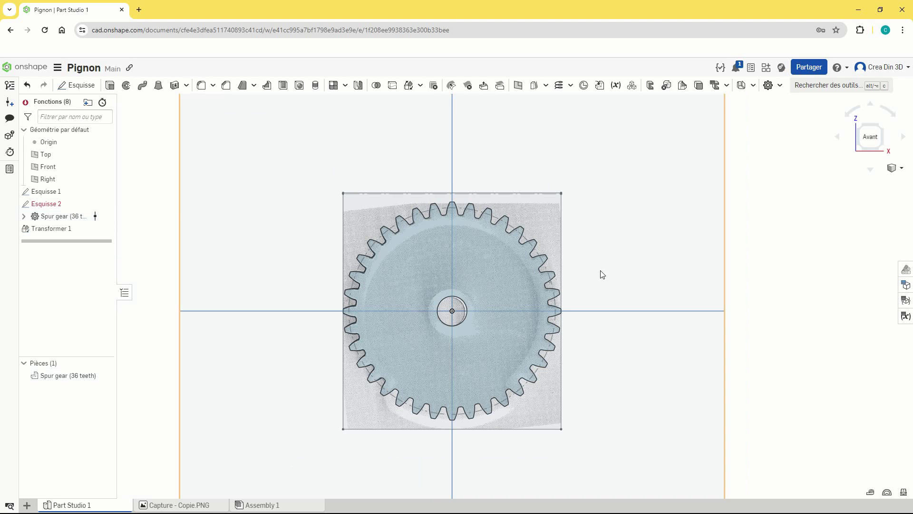
middle_click_drag(602, 273, 600, 228)
scroll(595, 234, "up", 2)
scroll(468, 454, "up", 4)
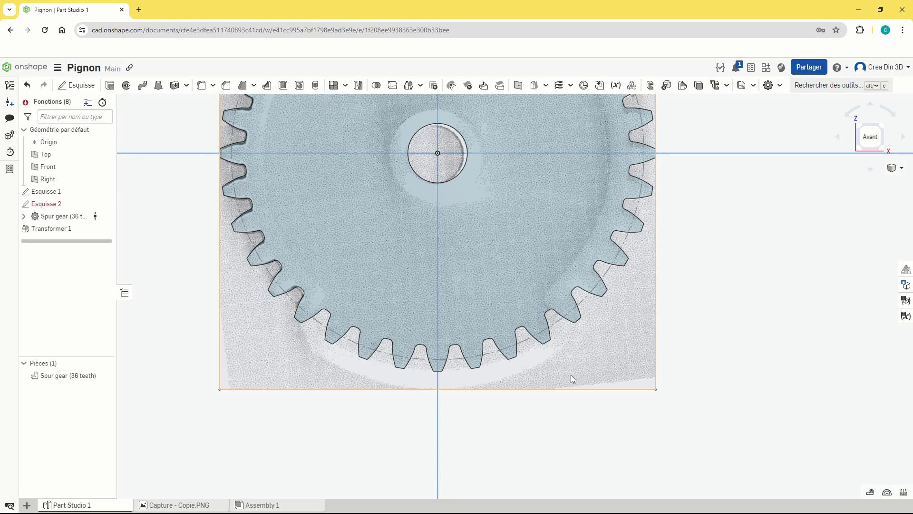
scroll(564, 373, "down", 4)
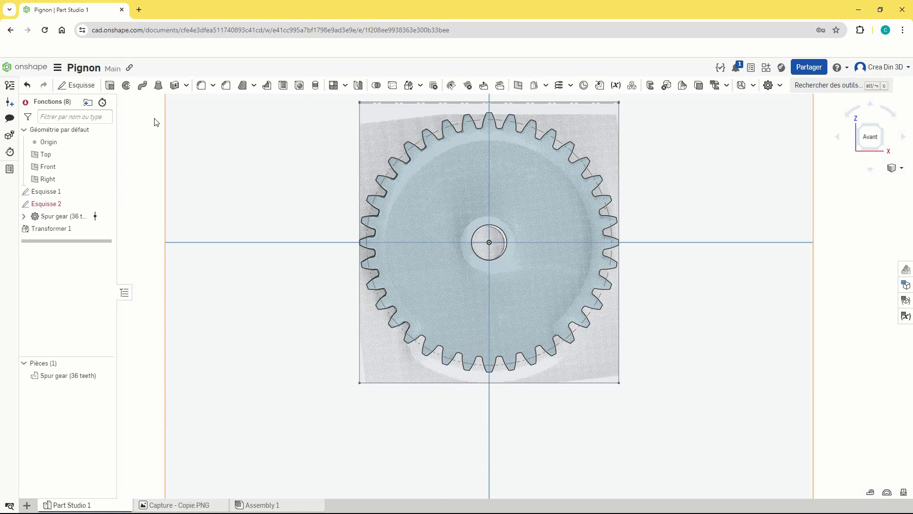
left_click(70, 86)
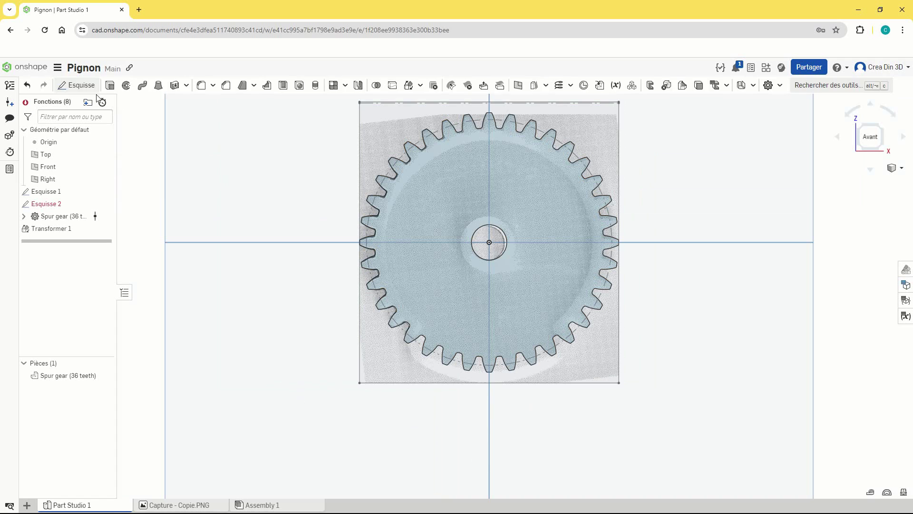
left_click(370, 129)
scroll(513, 296, "down", 2)
scroll(513, 296, "up", 5)
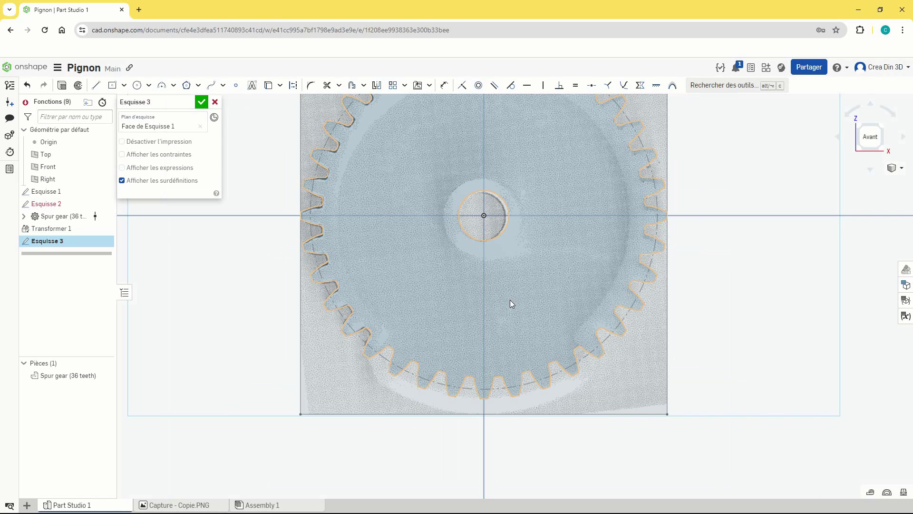
- Sketch a 65 mm diameter circle centered on the gear's origin
left_click(137, 86)
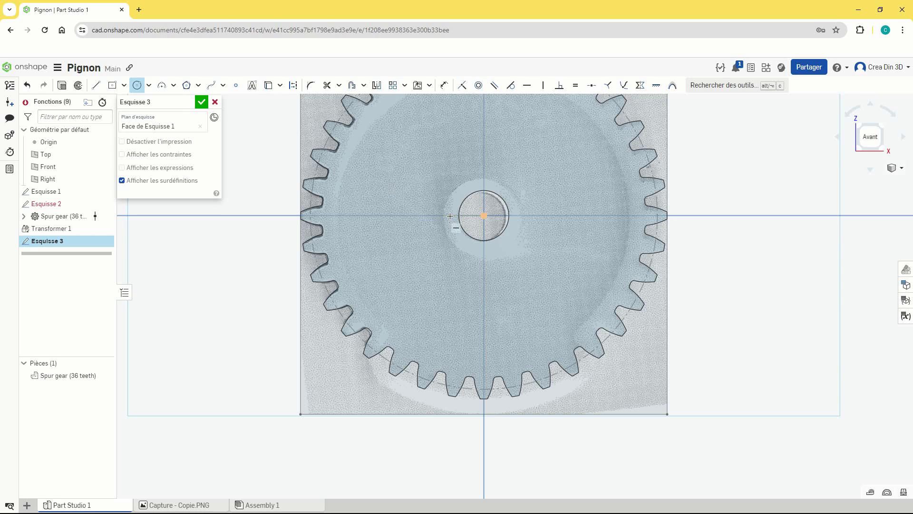
left_click(483, 215)
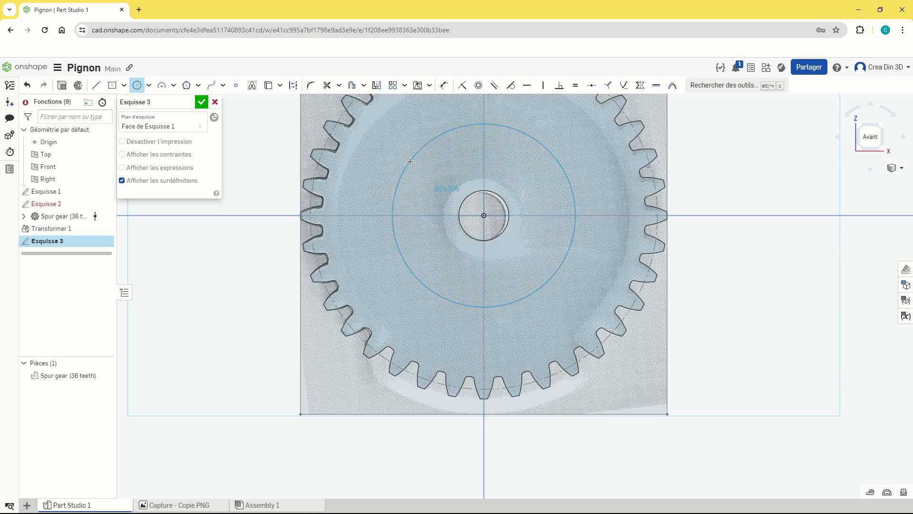
left_click(410, 161)
type("6")
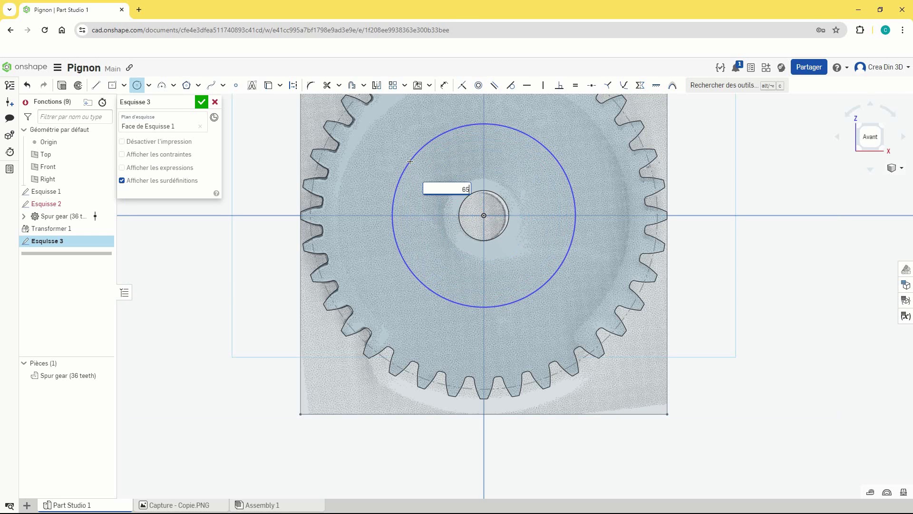
type("5")
key("Return")
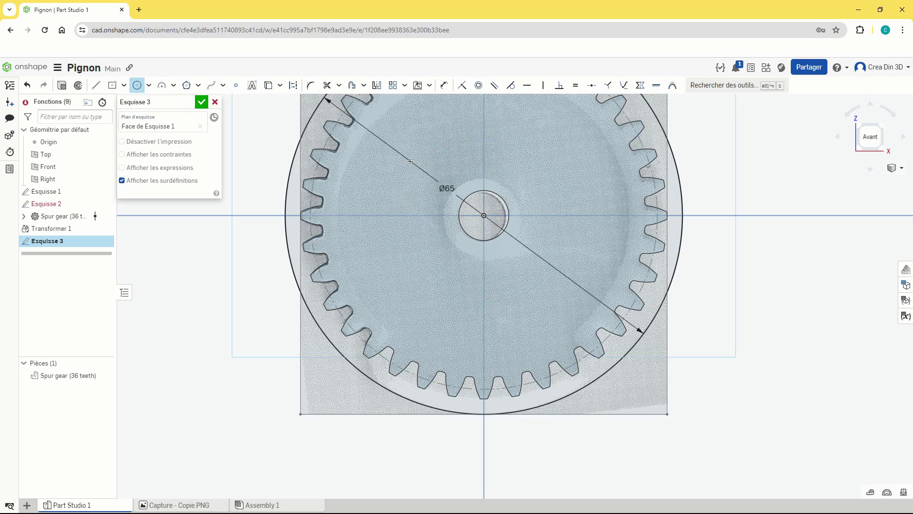
- Project the outward-facing flanks of two lower teeth, mirrored across the vertical axis, into the sketch
scroll(470, 378, "down", 2)
scroll(477, 376, "up", 6)
middle_click_drag(483, 363, 461, 350)
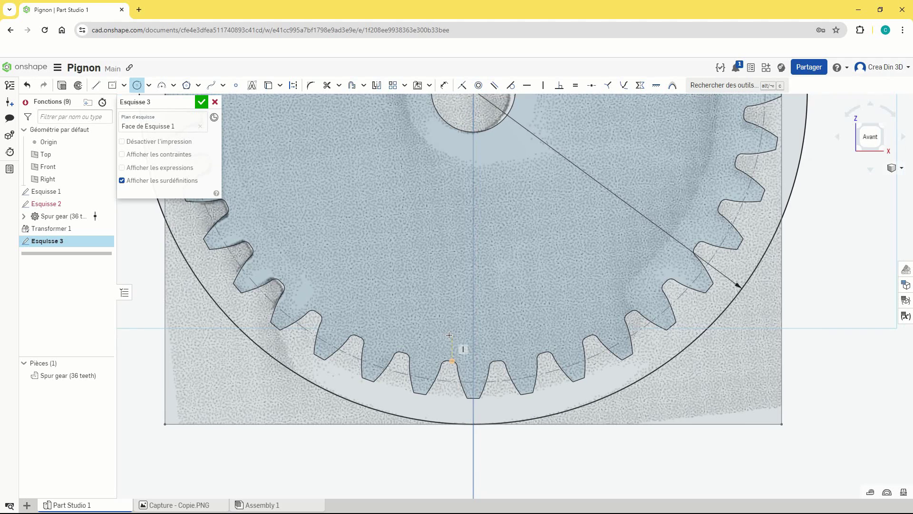
left_click(268, 85)
left_click(266, 132)
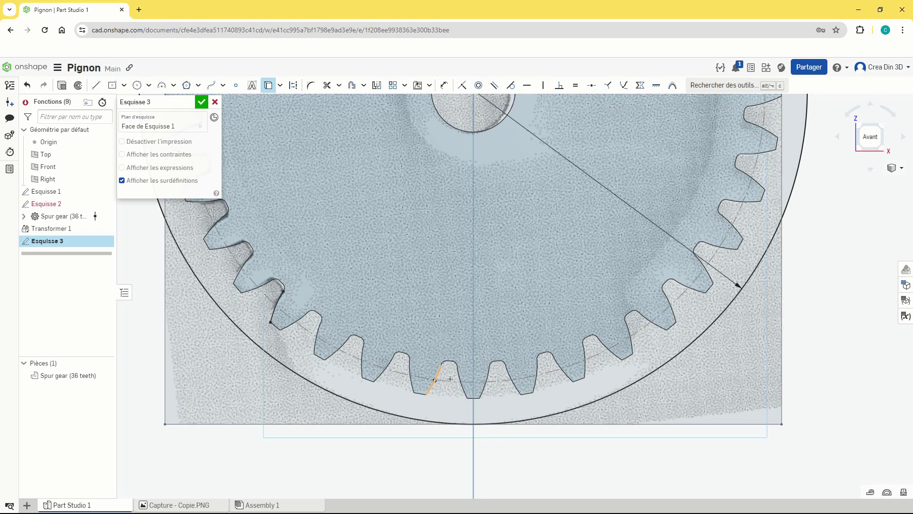
left_click(676, 315)
key("Escape")
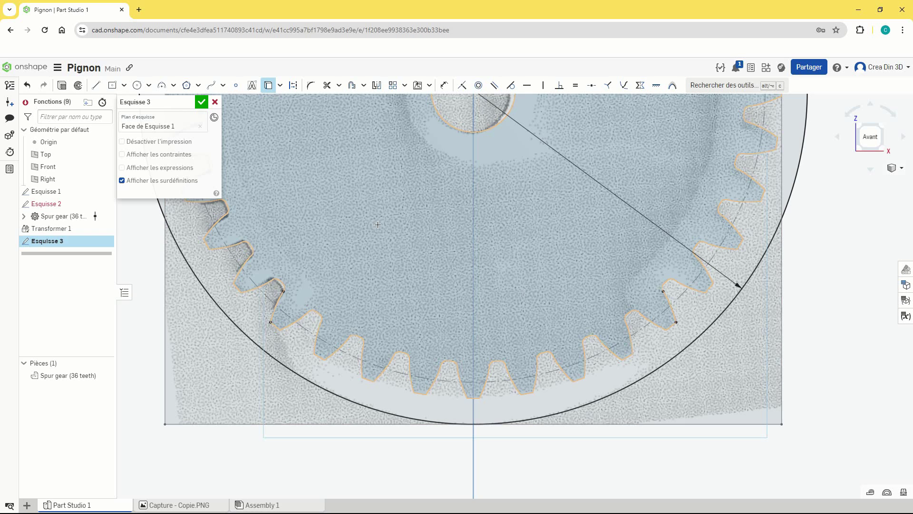
- Draw two lines about 5 mm long, slanting inward from the outer ends of the projected flanks to the 65 mm circle
left_click(96, 87)
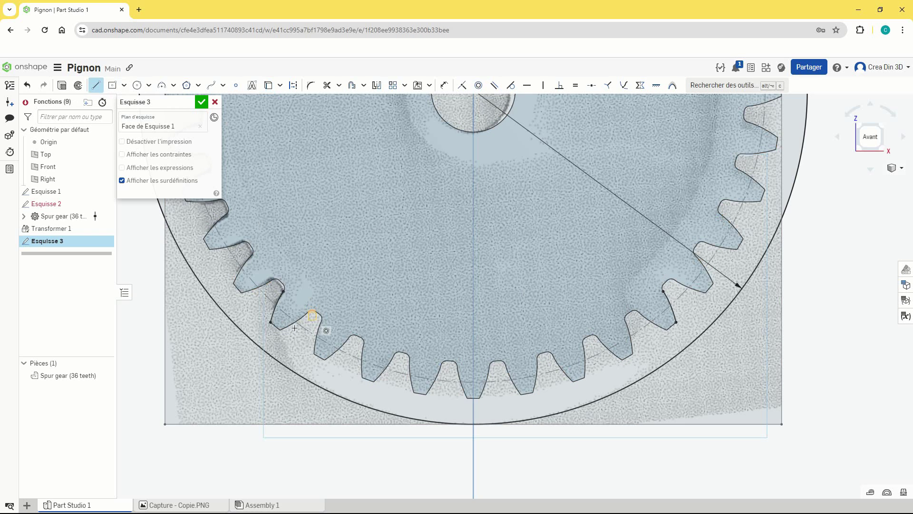
left_click(271, 322)
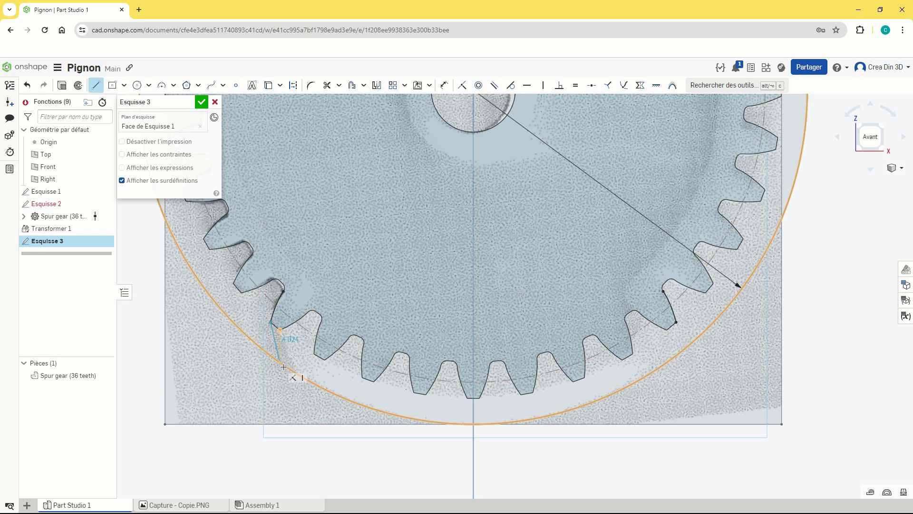
left_click(293, 370)
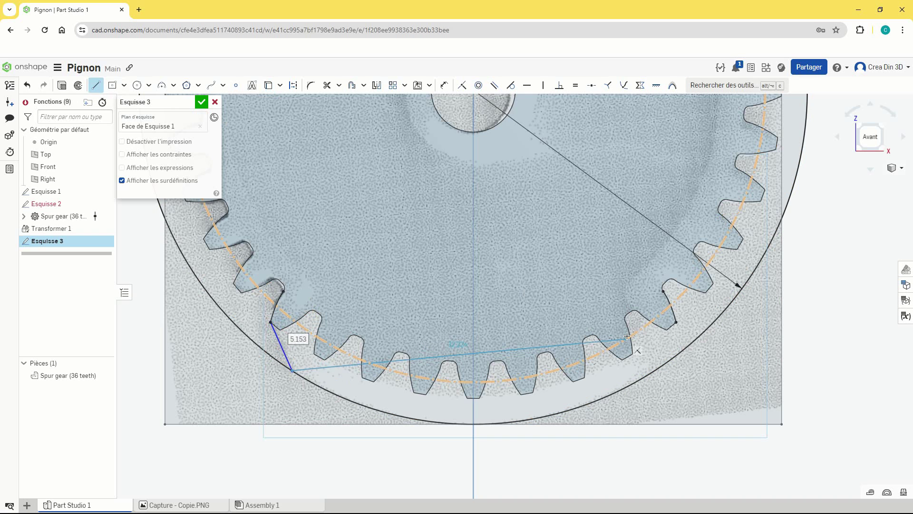
left_click(98, 91)
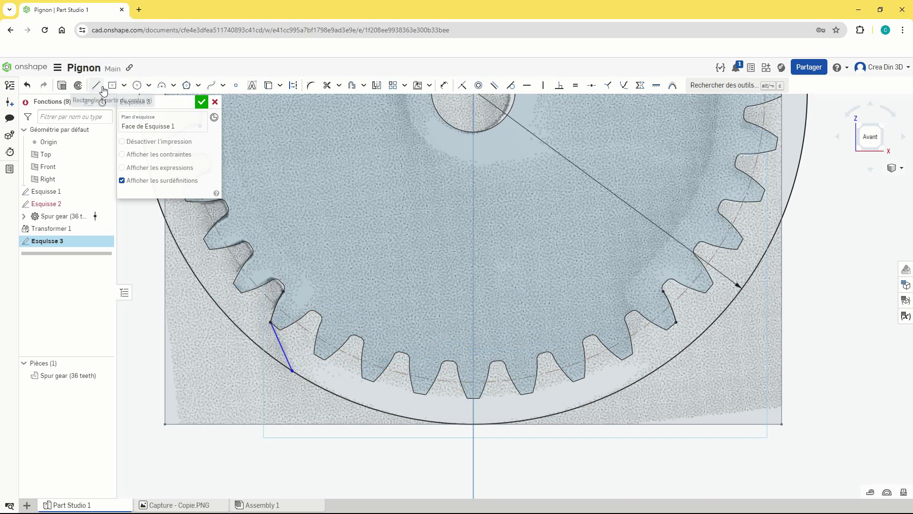
left_click(676, 322)
left_click(656, 369)
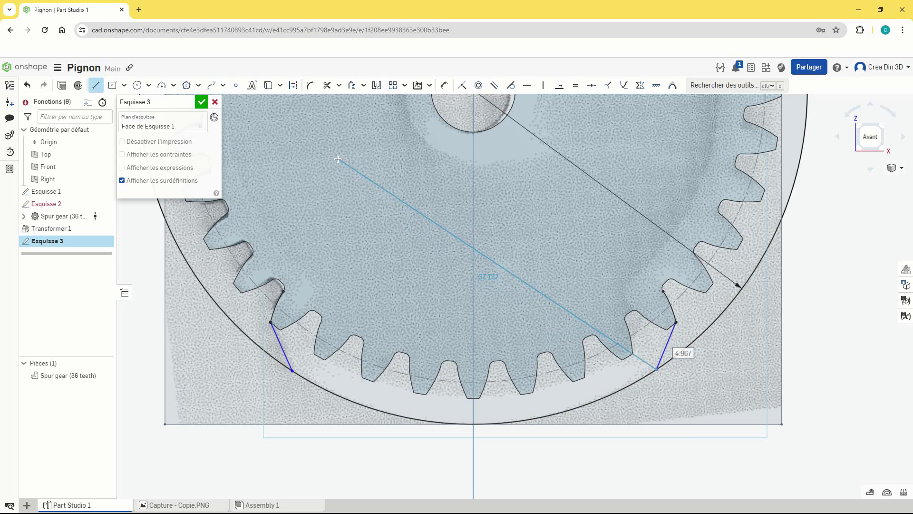
key("Escape")
- Dimension the horizontal distance between the lower endpoints of the two slanted lines as 35.5 mm
left_click(444, 87)
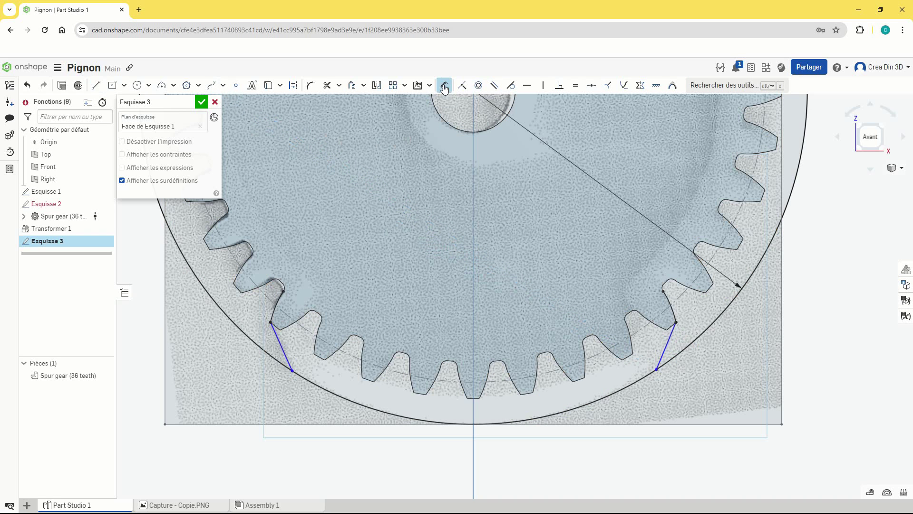
left_click(293, 372)
left_click(656, 369)
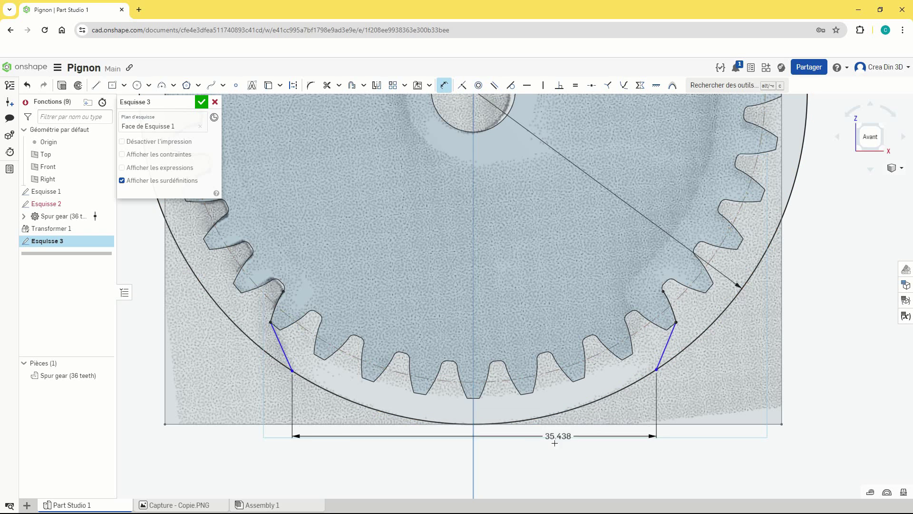
left_click(546, 457)
type("35")
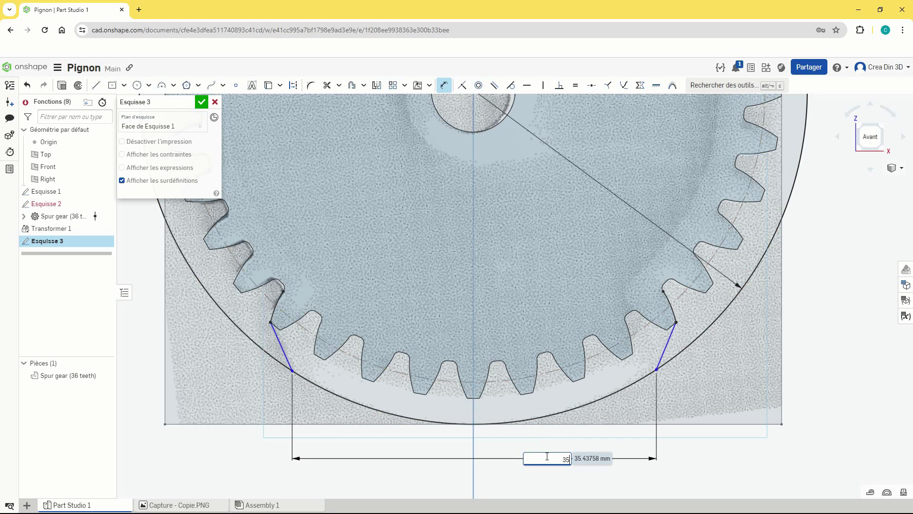
type(".5")
key("Return")
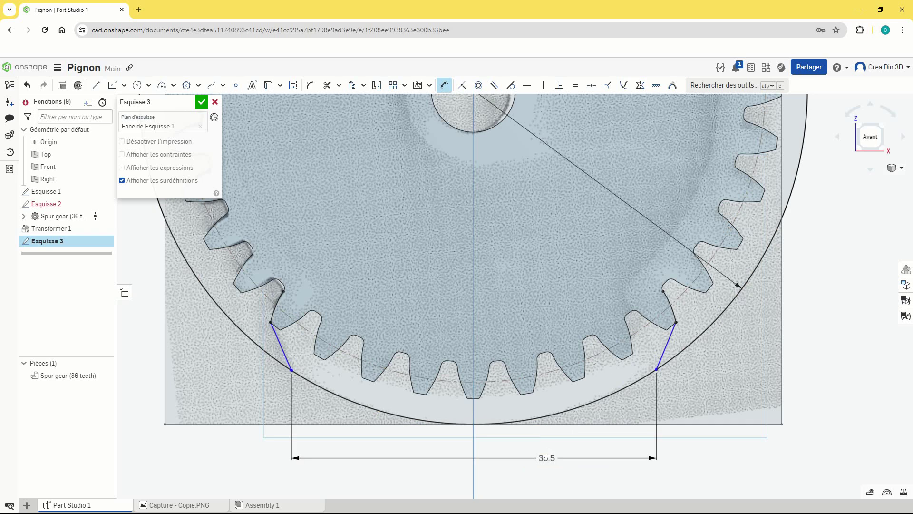
- Center the two lines by dimensioning the lower endpoint on the +X side to the vertical axis as 35.5/2
scroll(659, 371, "up", 3)
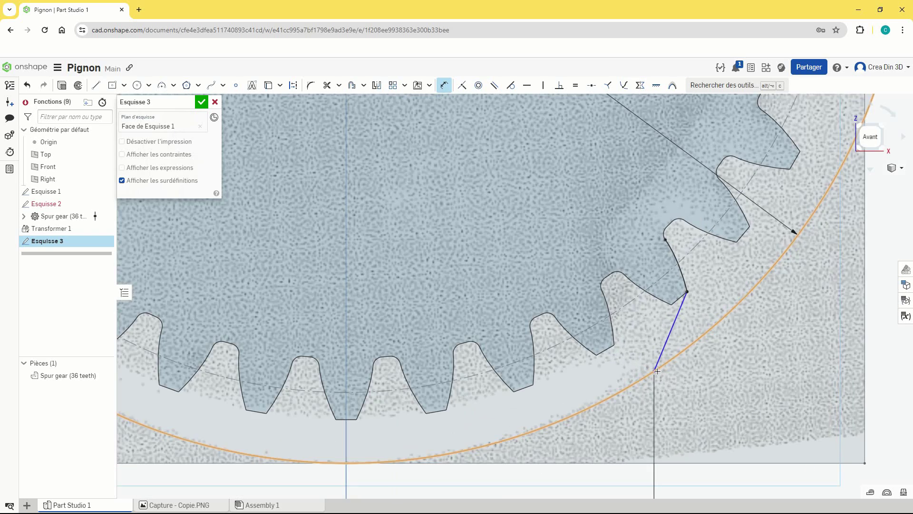
scroll(657, 372, "down", 5)
left_click(527, 208)
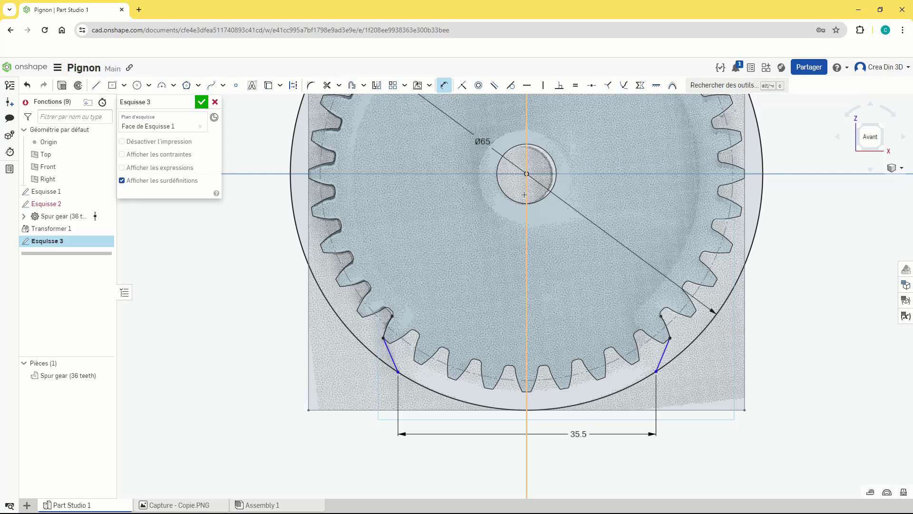
left_click(656, 371)
left_click(595, 419)
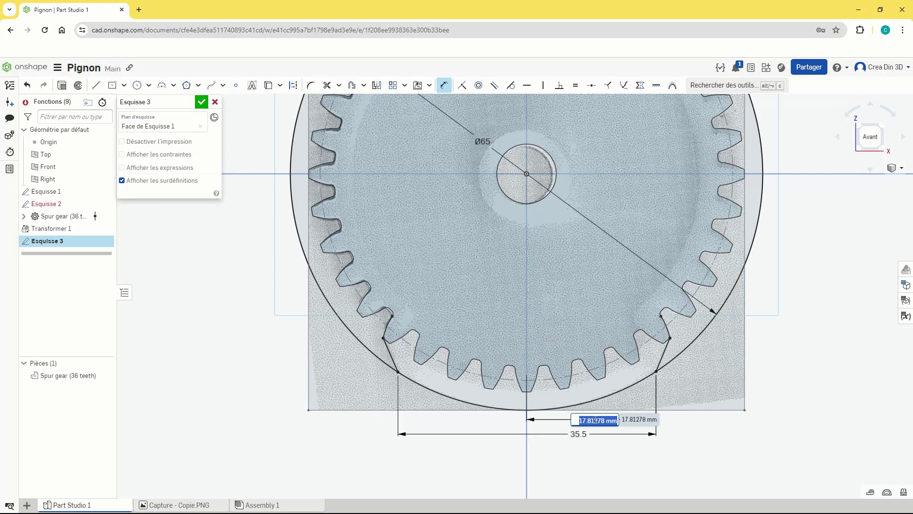
type("35.5/2")
key("Return")
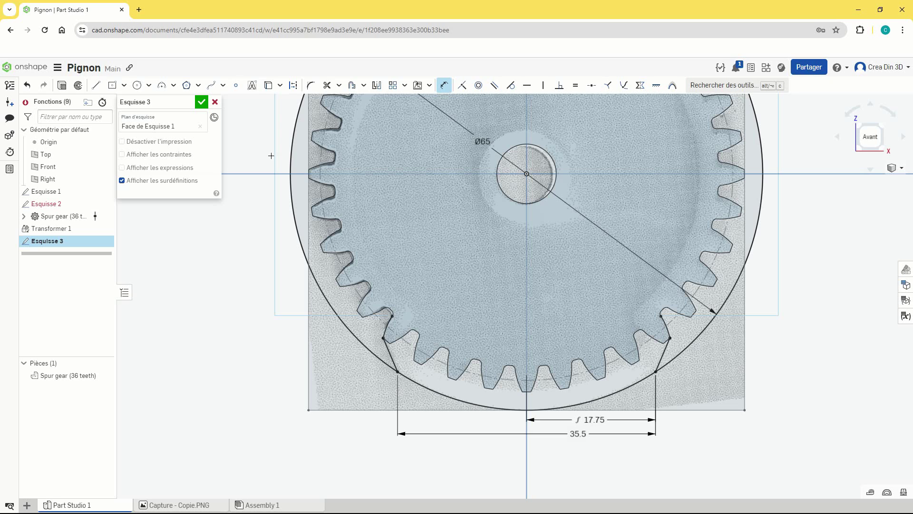
- Draw a horizontal line joining the upper inner endpoints of the two projected tooth flanks
left_click(95, 86)
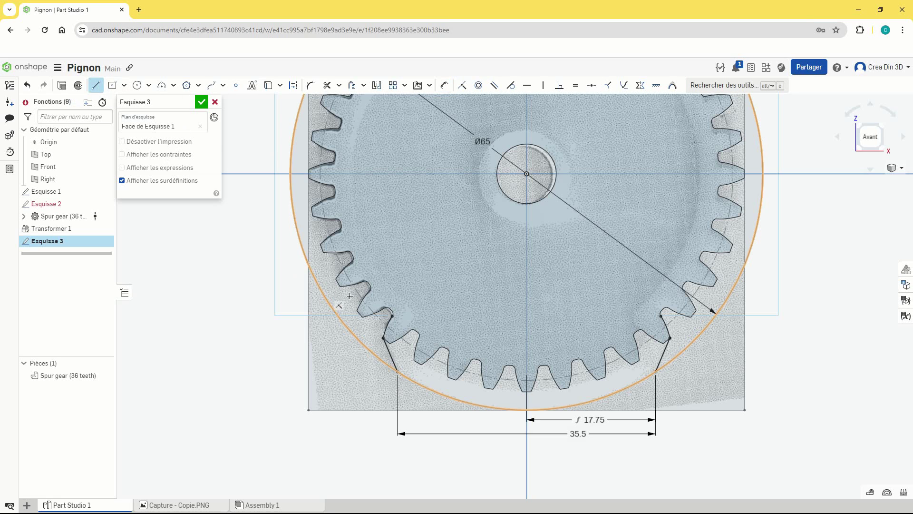
left_click(393, 315)
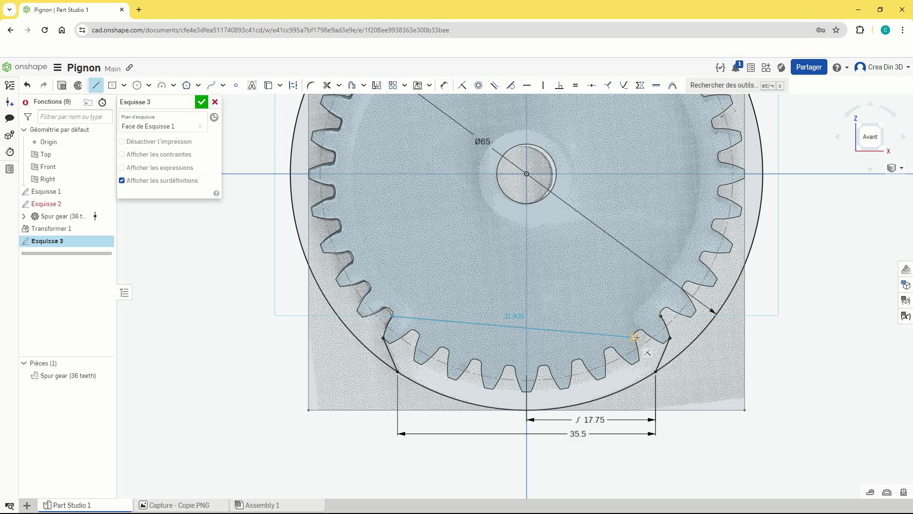
left_click(661, 316)
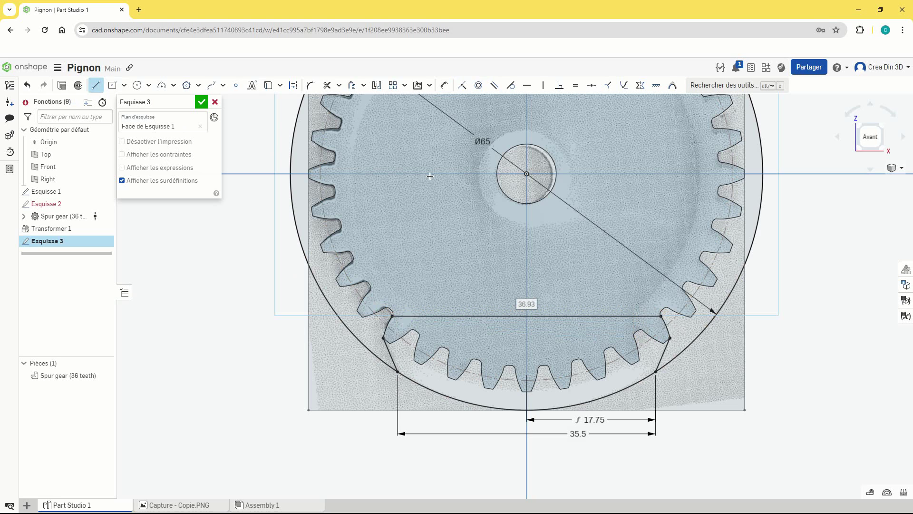
- Trim the 65 mm circle to the lower arc between the two slanted lines and finish the sketch
left_click(327, 85)
left_click(697, 340)
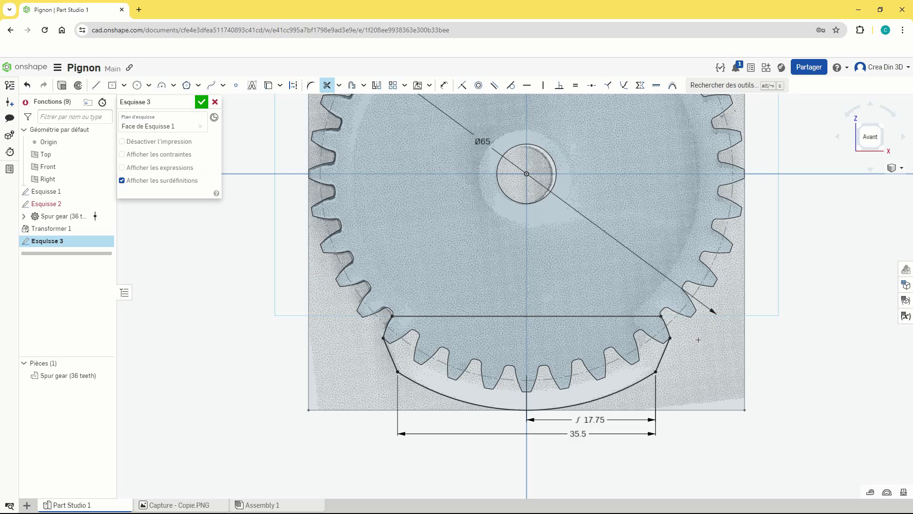
scroll(705, 335, "down", 3)
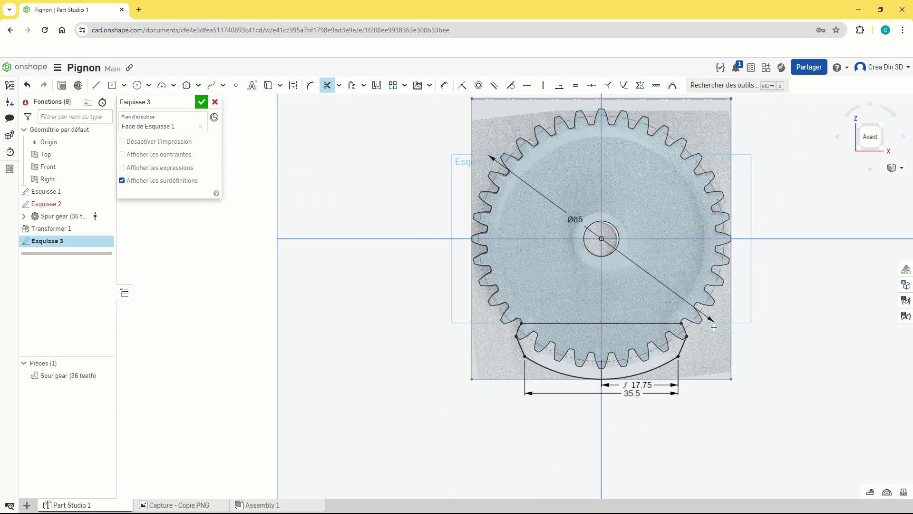
middle_click_drag(758, 304, 696, 351)
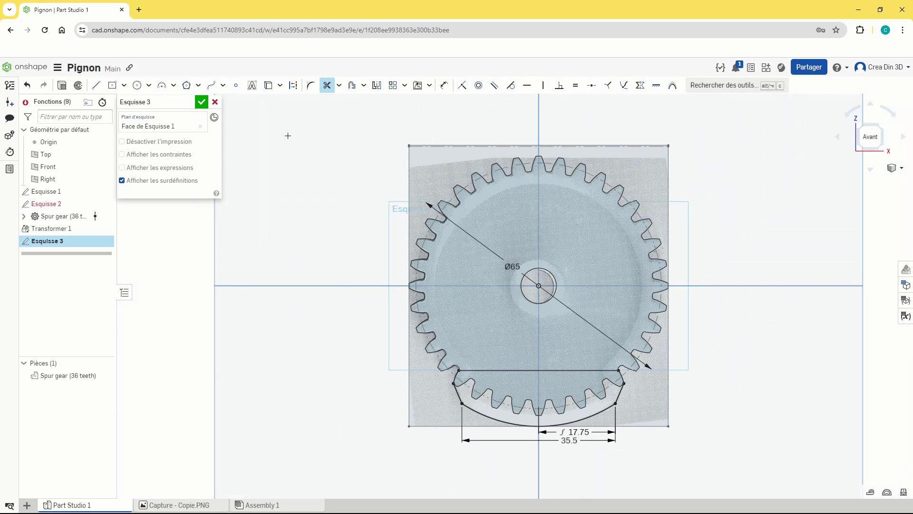
left_click(201, 102)
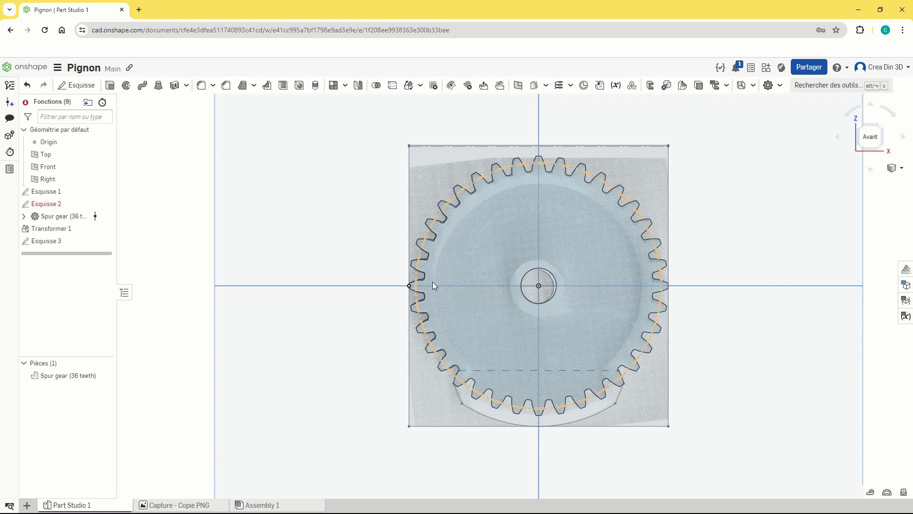
- Hide Esquisse 1 and Esquisse 2 so the reference image no longer covers the gear
right_click_drag(685, 270, 671, 291)
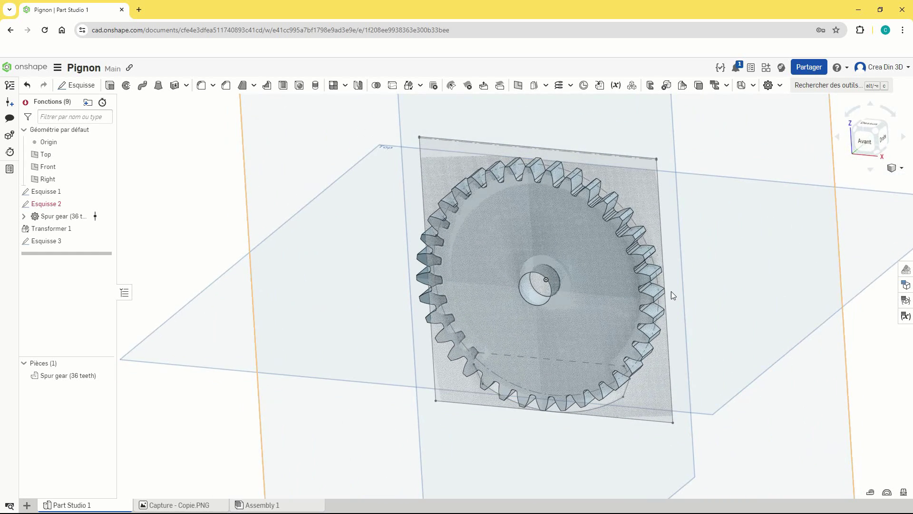
left_click(105, 191)
left_click(104, 204)
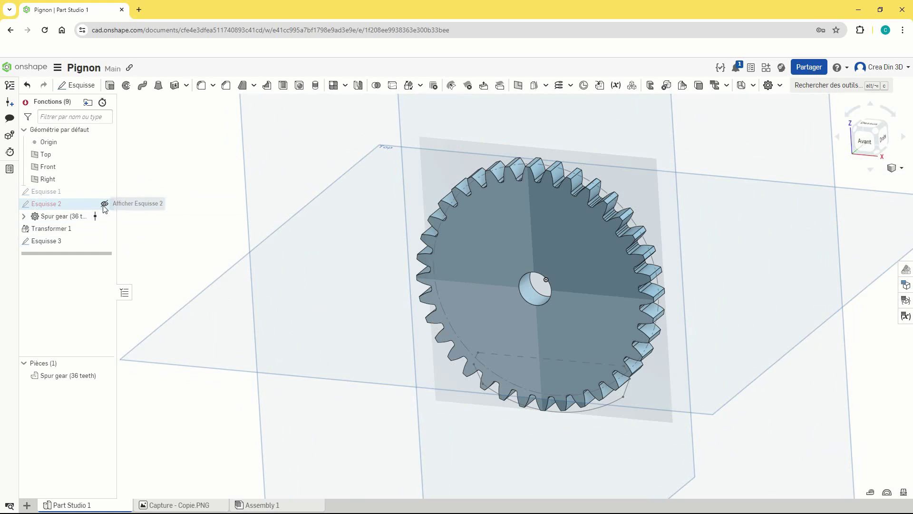
- Extrude the sector profile of Esquisse 3 up to the gear's front face, adding it to the spur gear
middle_click_drag(320, 286, 265, 239)
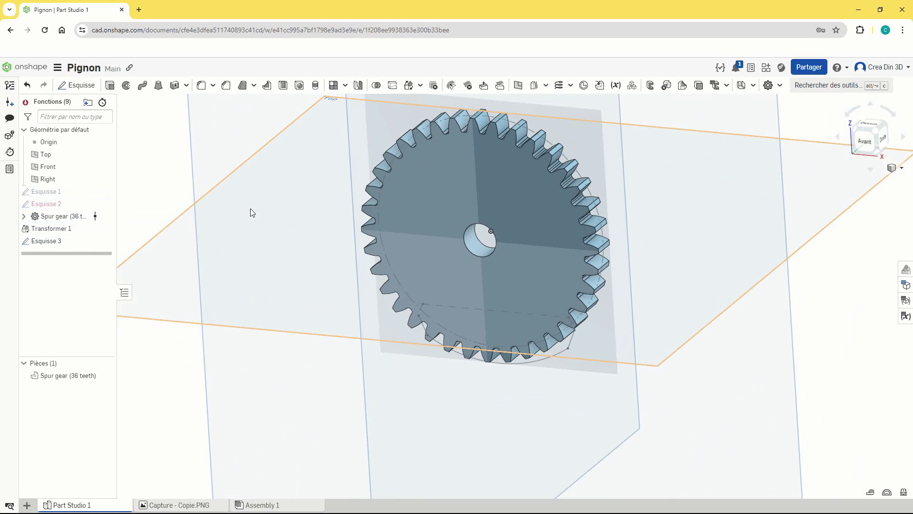
left_click(110, 86)
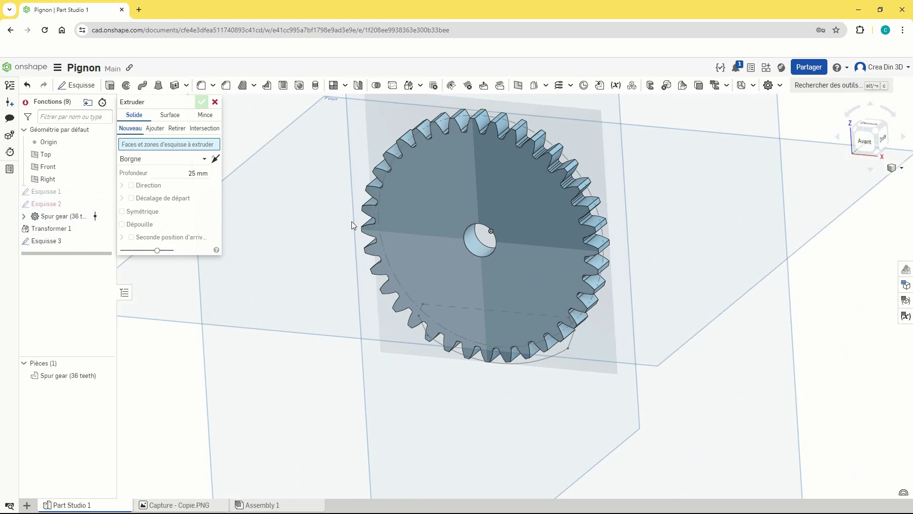
left_click(556, 344)
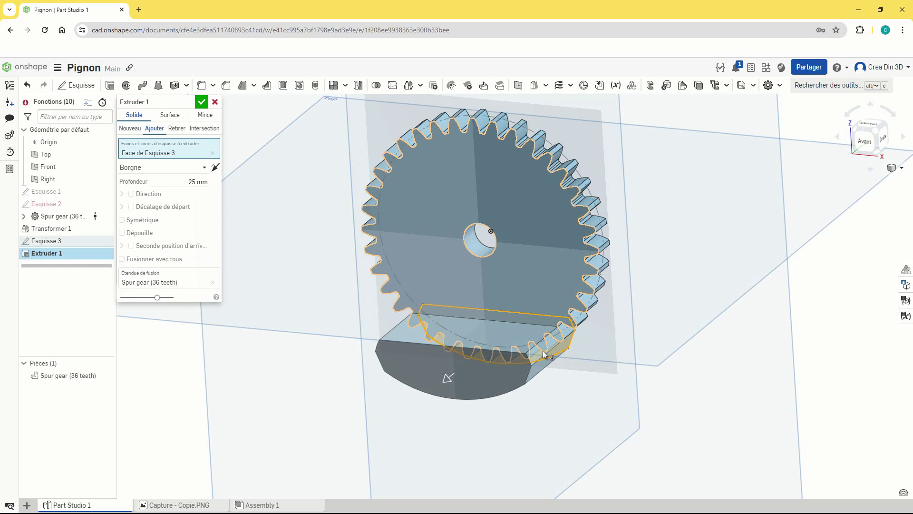
right_click_drag(576, 403, 542, 404)
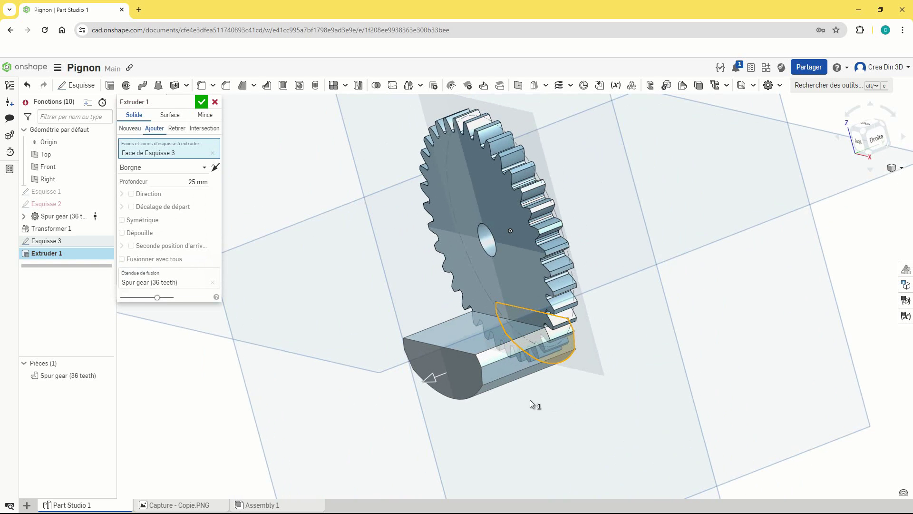
left_click(204, 167)
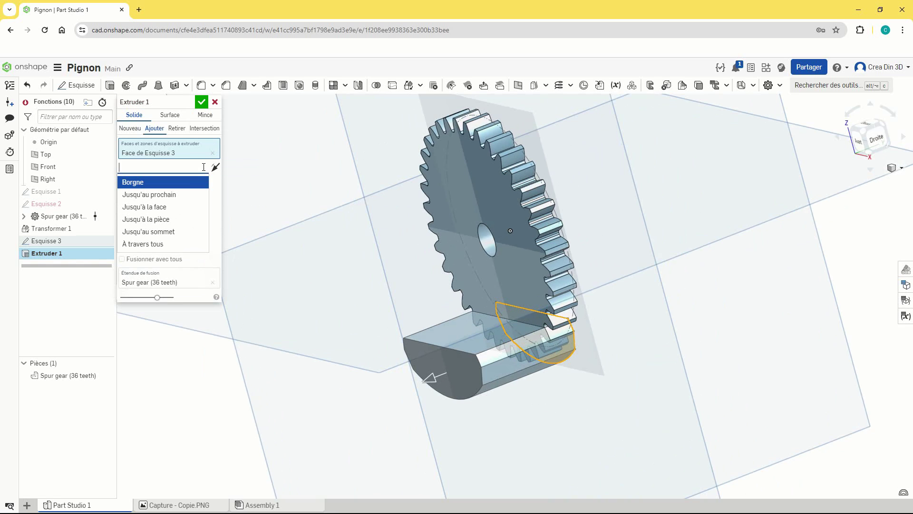
left_click(153, 207)
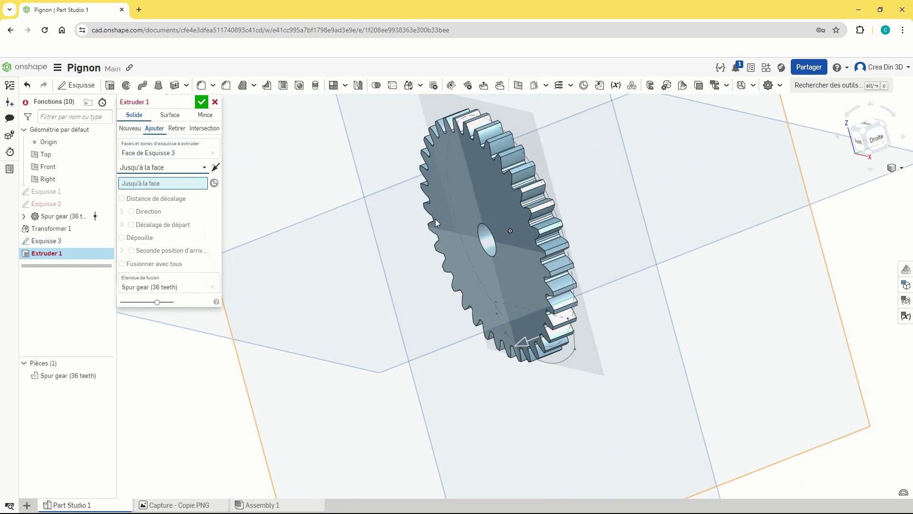
left_click(449, 207)
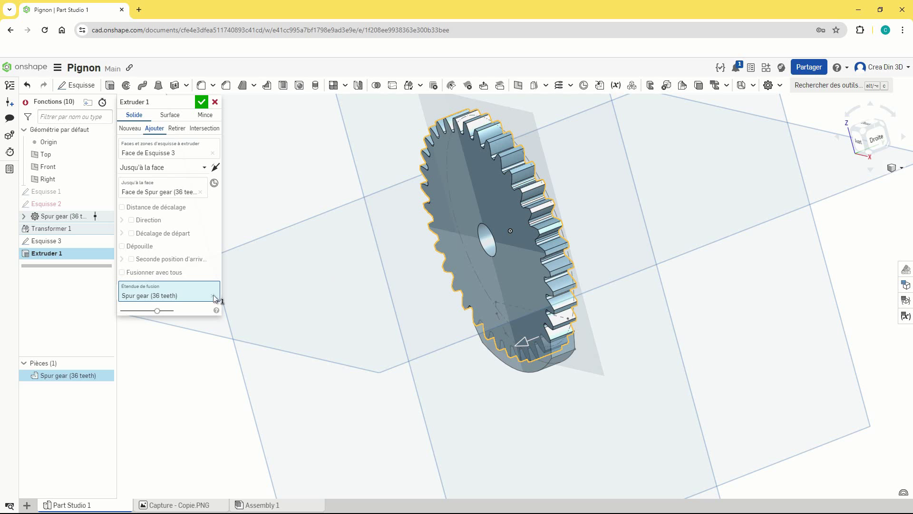
left_click(202, 103)
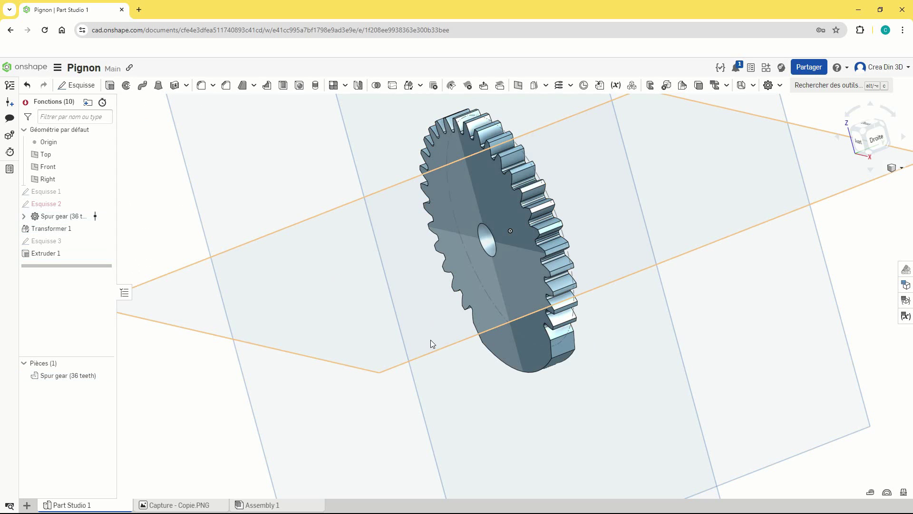
- Start a sketch on the gear's front face, viewed from the front, and project the bore's circular edge into it
key("shift+1")
scroll(471, 330, "up", 2)
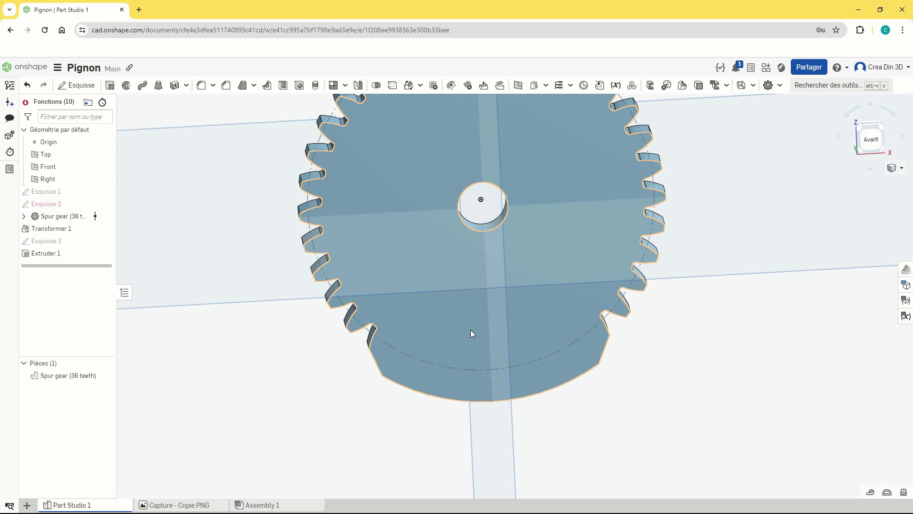
scroll(471, 330, "down", 4)
right_click_drag(545, 413, 521, 441)
right_click_drag(338, 201, 692, 383)
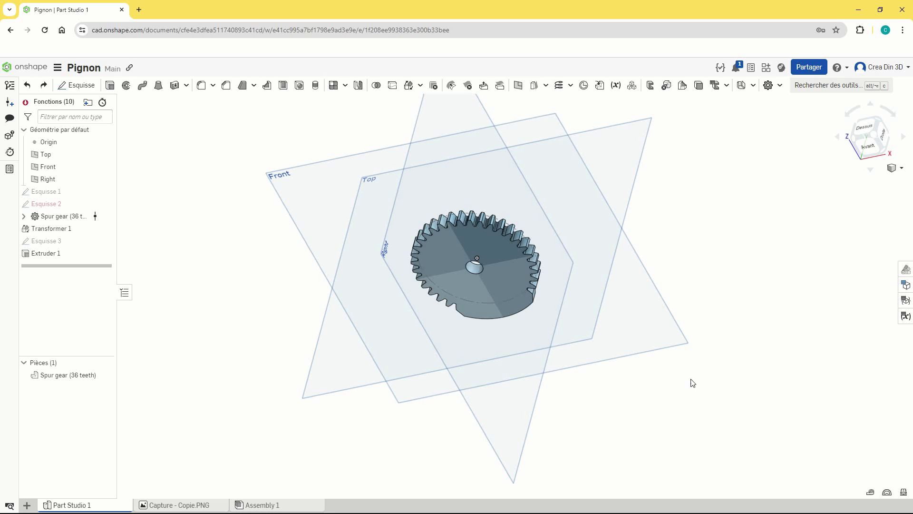
left_click(76, 85)
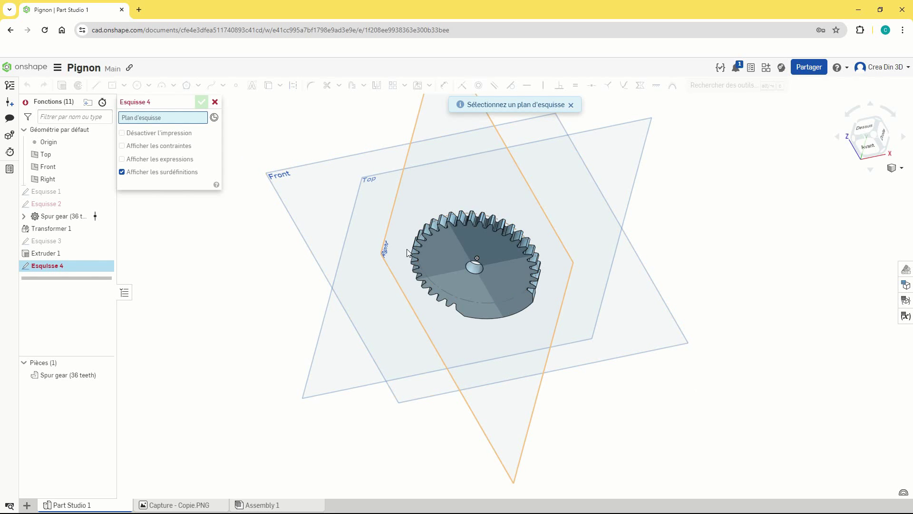
left_click(443, 247)
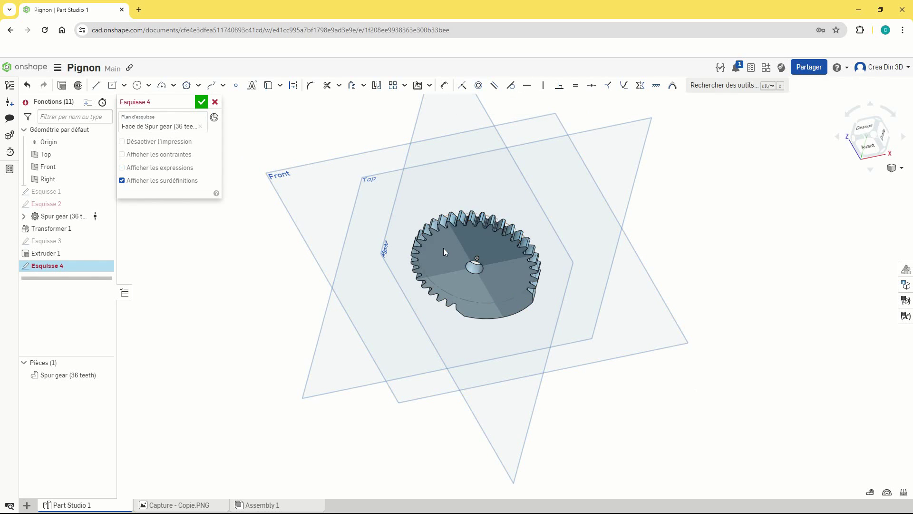
left_click(868, 149)
scroll(554, 292, "up", 5)
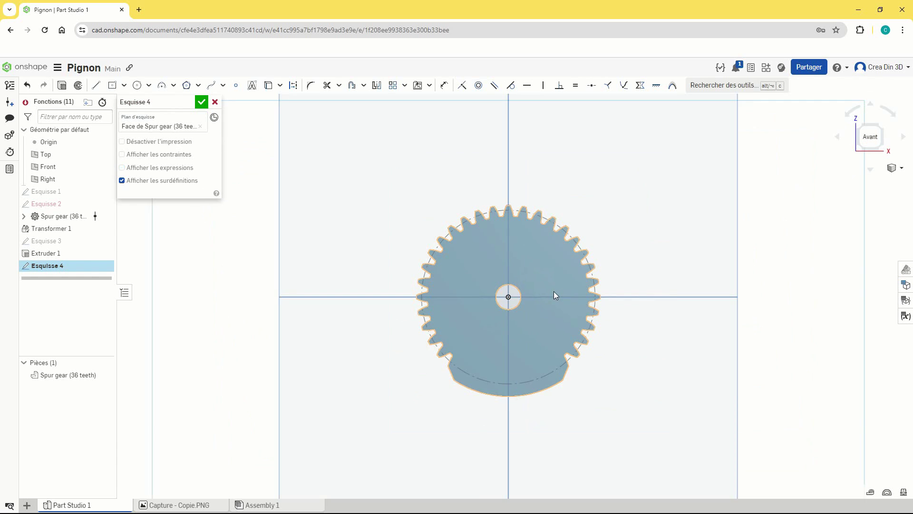
left_click(268, 86)
left_click(462, 287)
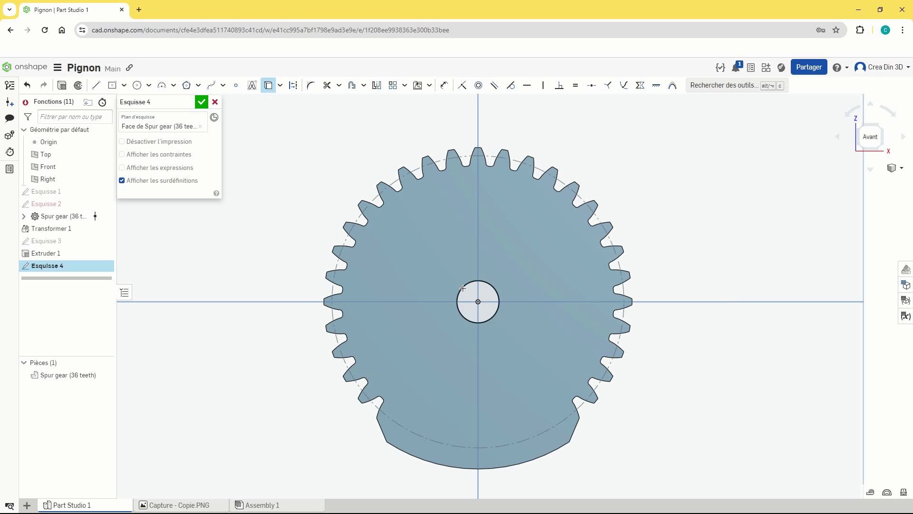
- Draw a 12.8 mm diameter circle centered on the origin around the bore and finish the sketch
left_click(136, 86)
left_click(478, 301)
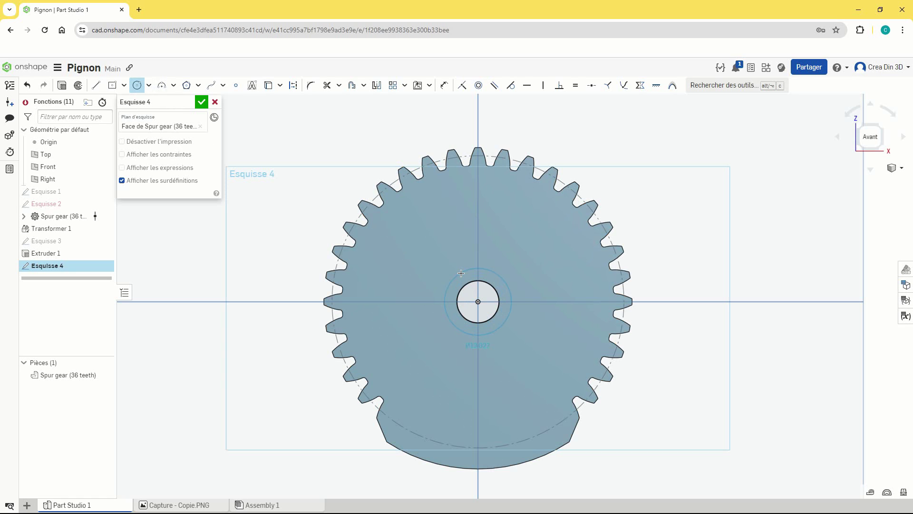
left_click(461, 273)
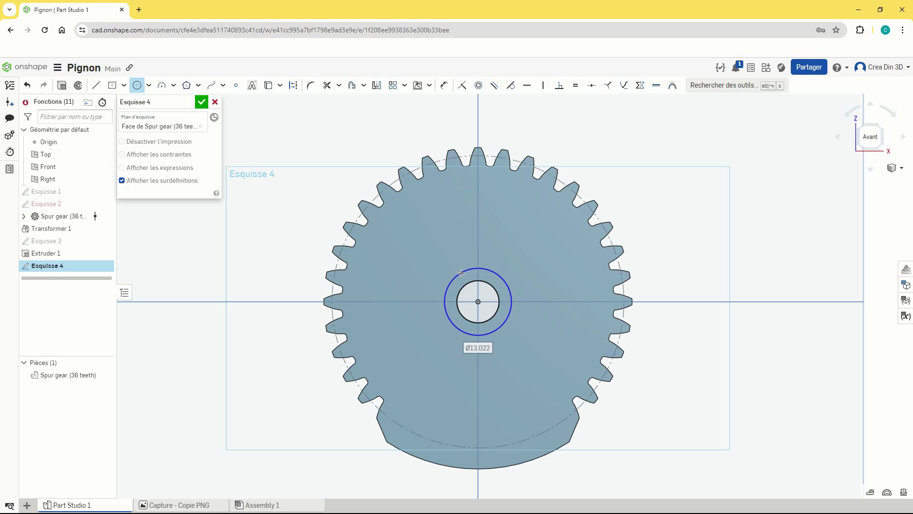
type("12.8")
key("Return")
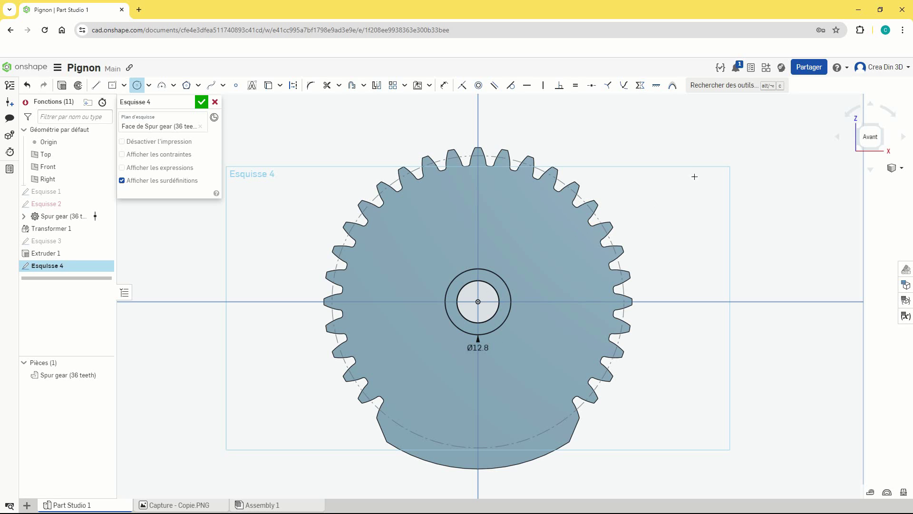
left_click(201, 103)
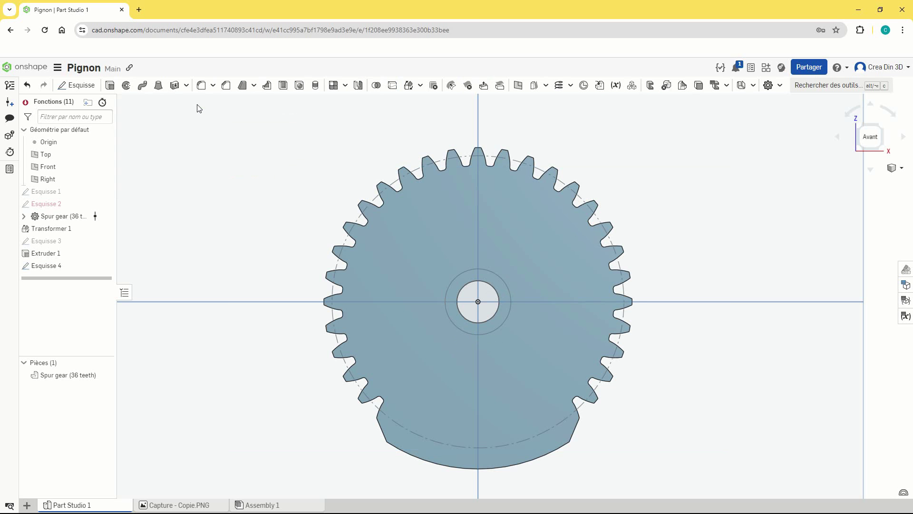
- Extrude the ring around the bore 2.1 mm outward from the front face, adding it to the spur gear
right_click_drag(582, 384, 565, 405)
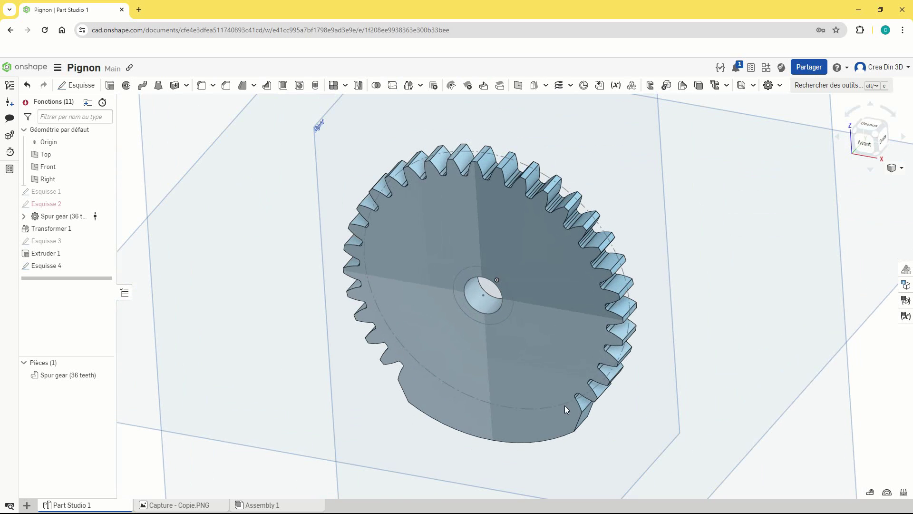
left_click(110, 85)
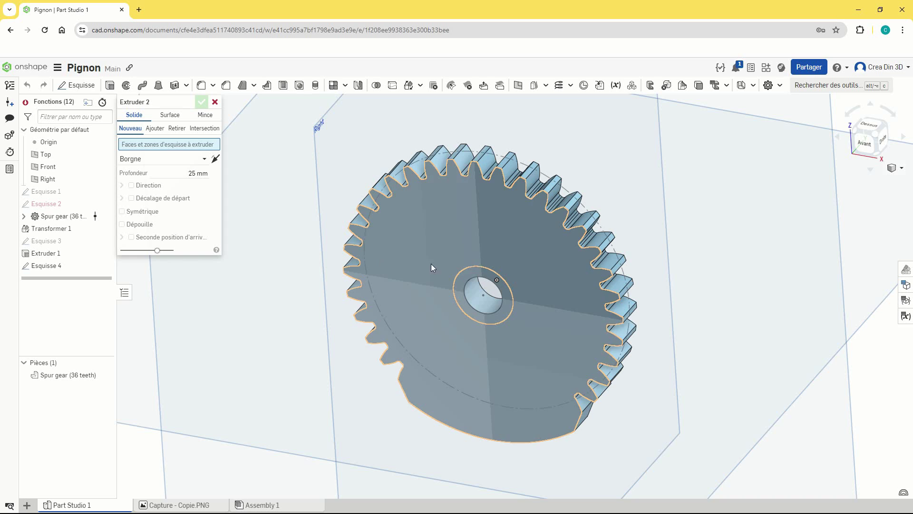
left_click(464, 276)
left_click(193, 181)
type("2")
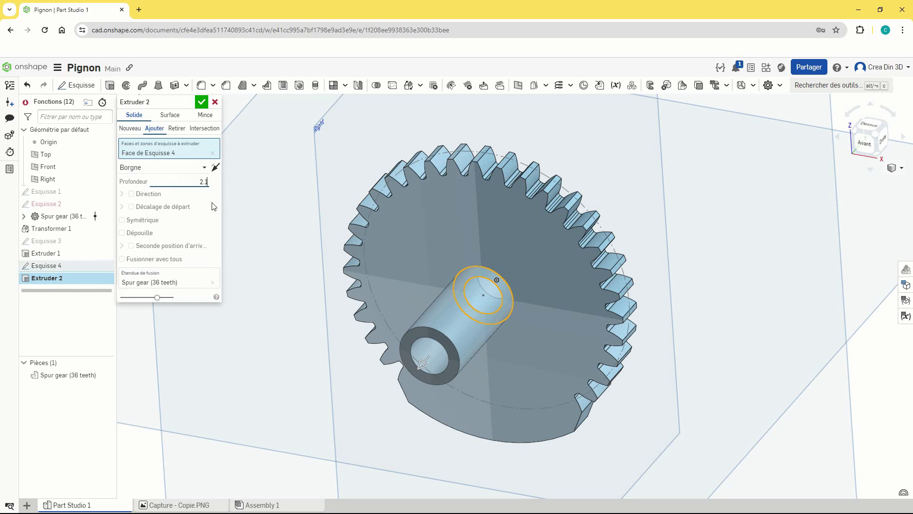
type(".1")
key("Return")
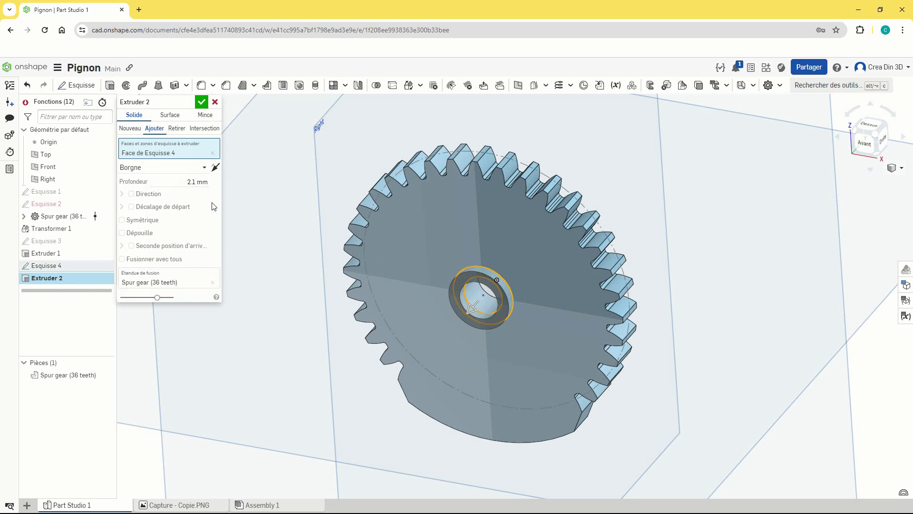
- Add a second end position to the ring's extrusion with a blind depth of 2.1+6.3 mm and accept the feature
left_click(131, 246)
right_click_drag(619, 348, 587, 363)
left_click(193, 272)
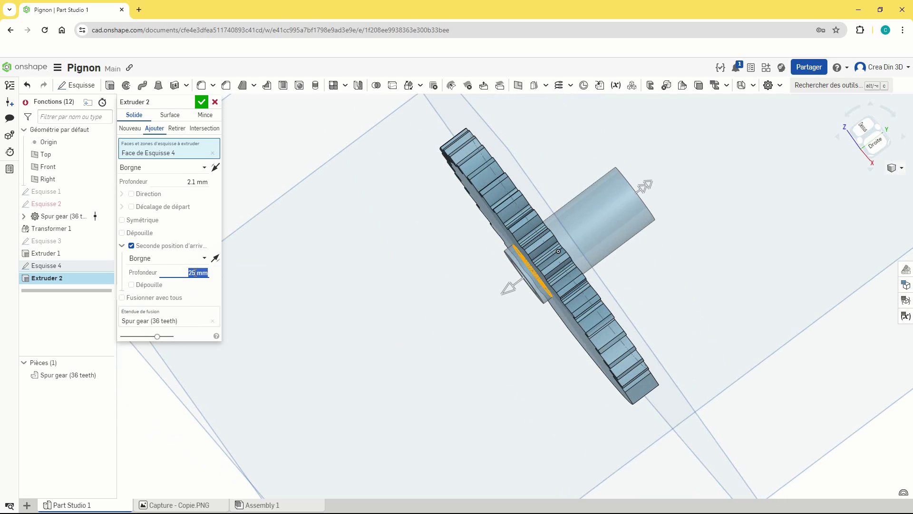
type("2.1+6.3")
key("Return")
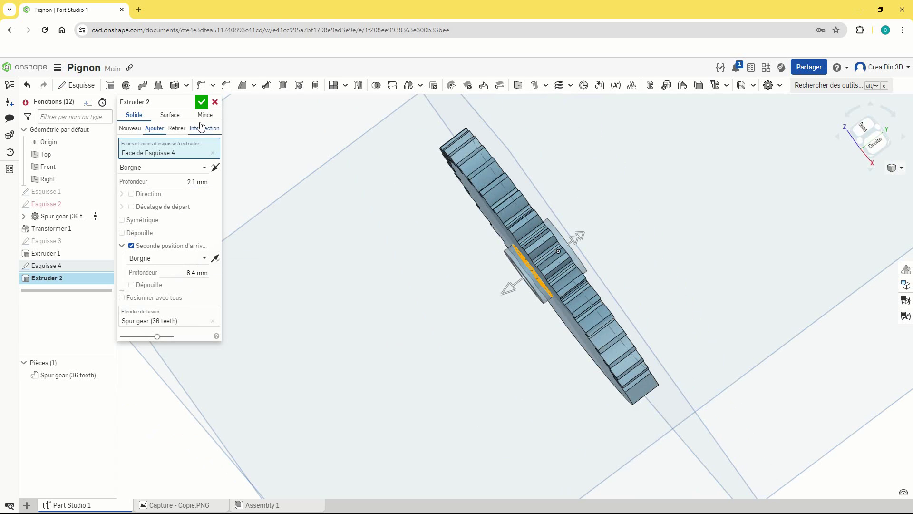
left_click(203, 103)
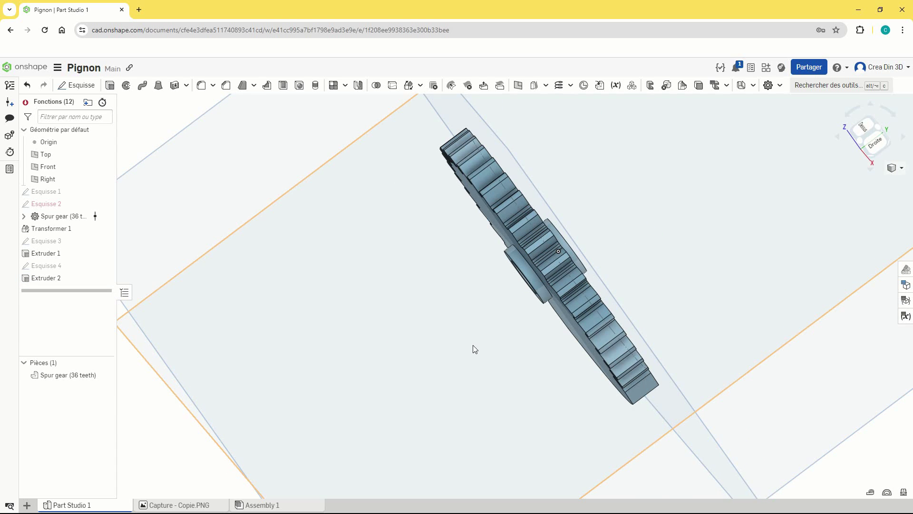
key("shift+1")
scroll(516, 314, "down", 5)
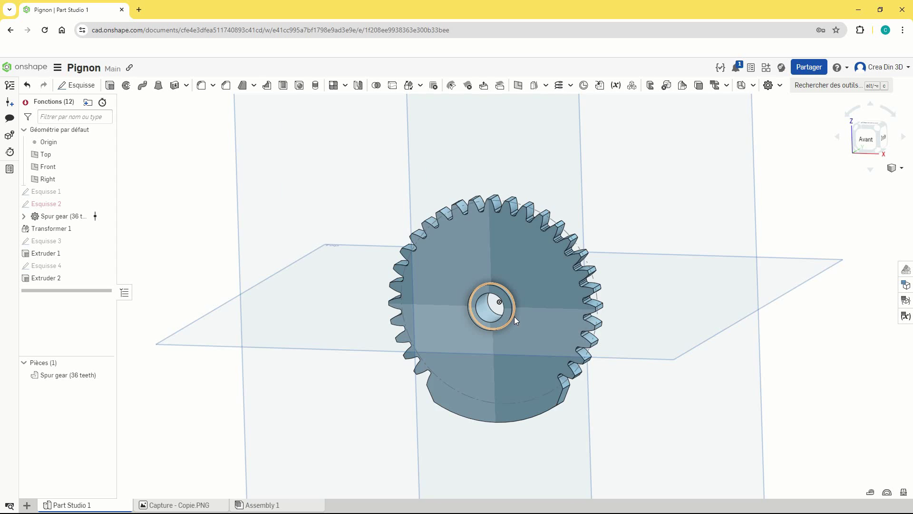
- Hide the default Right, Front and Top planes so that only the gear is displayed
right_click_drag(437, 374, 543, 402)
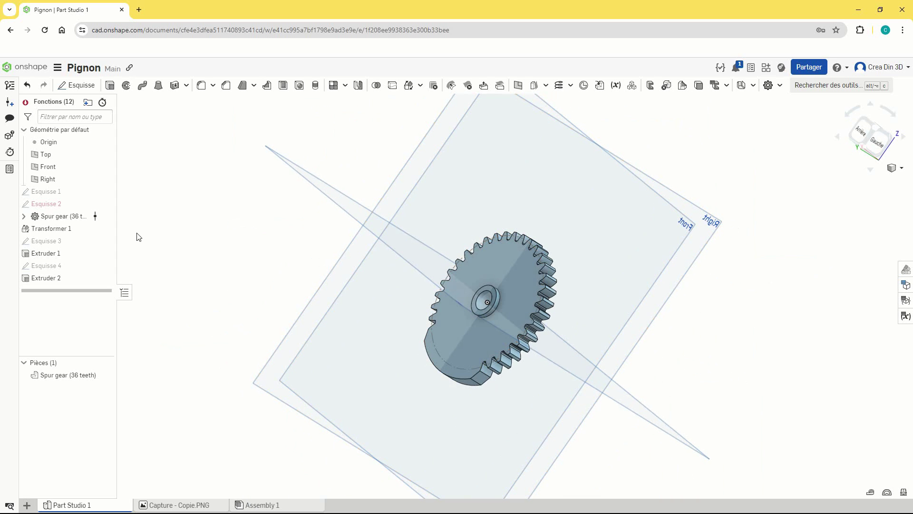
left_click(104, 179)
left_click(105, 166)
left_click(105, 154)
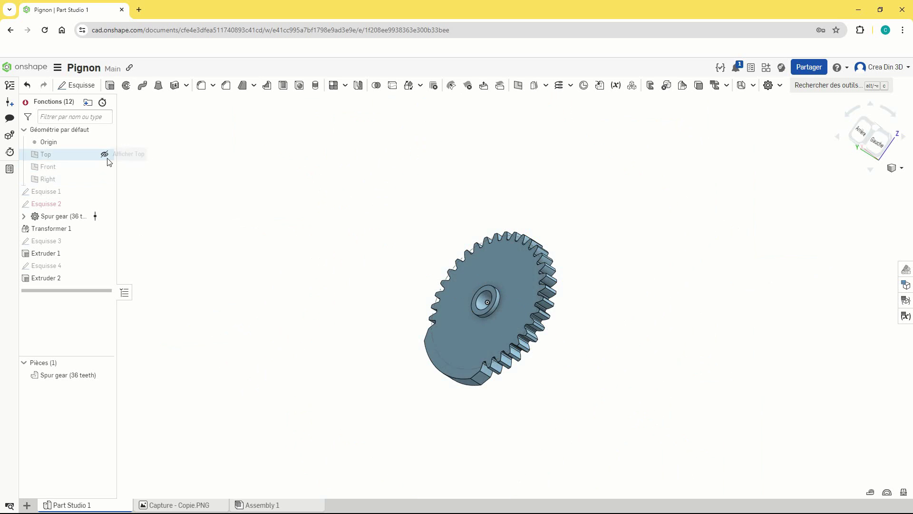
- Export the spur gear part as a binary STL file in meters with fine resolution and download it
key("shift+1")
right_click_drag(541, 292, 492, 323)
key("shift+7")
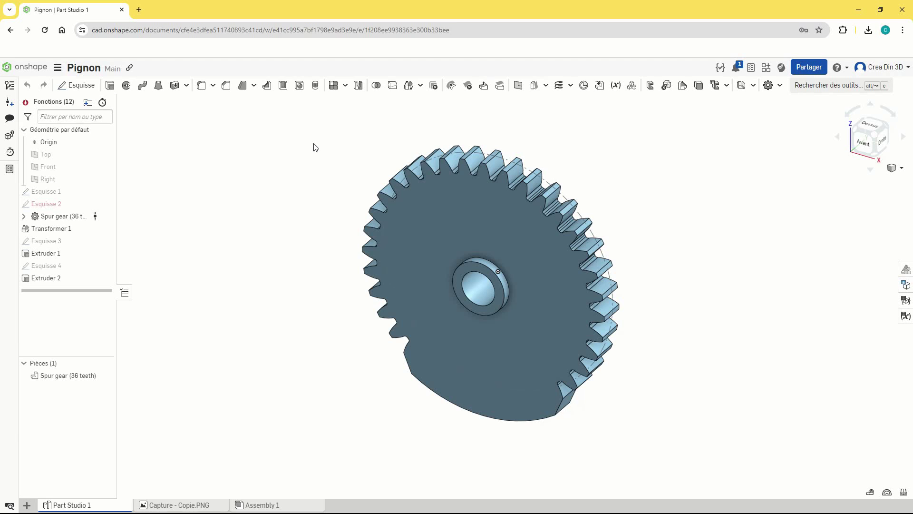
right_click(469, 236)
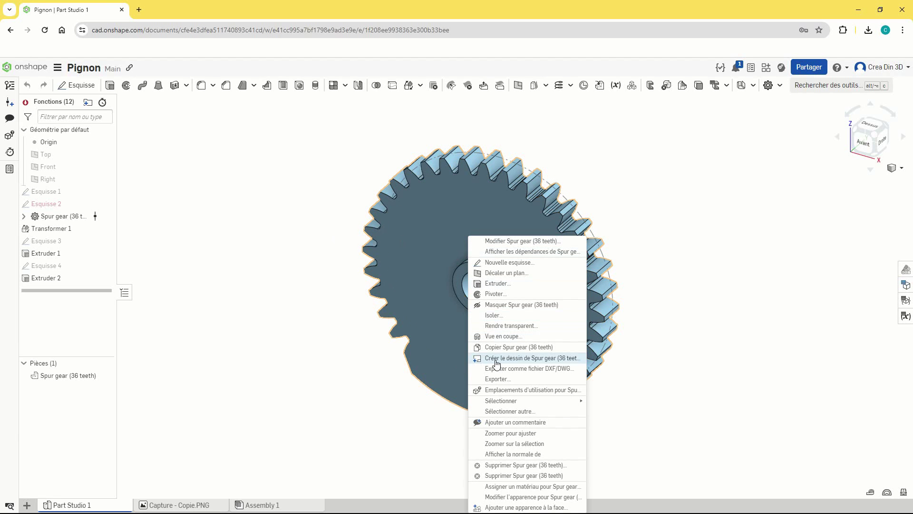
left_click(495, 381)
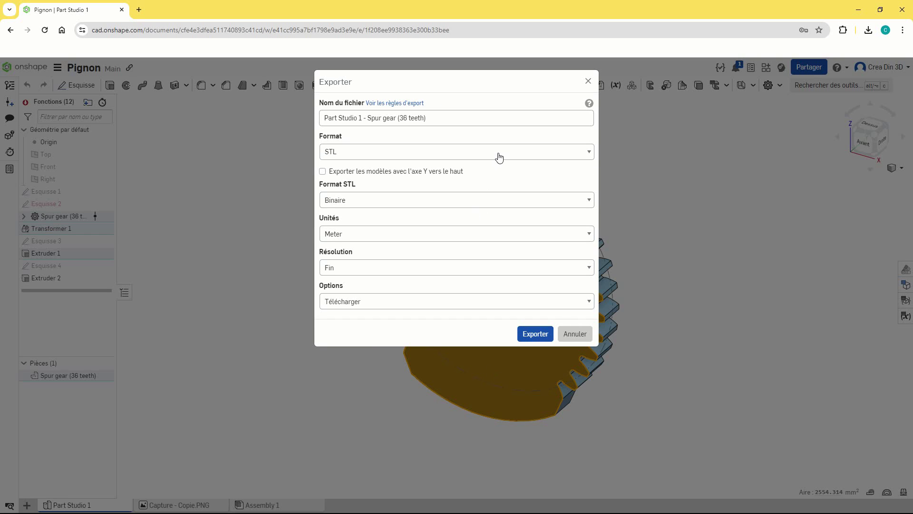
left_click(500, 152)
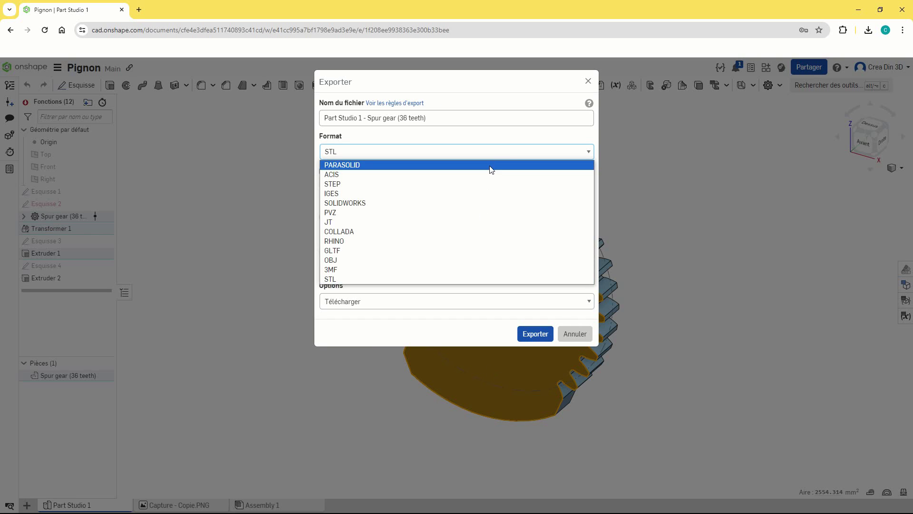
left_click(453, 279)
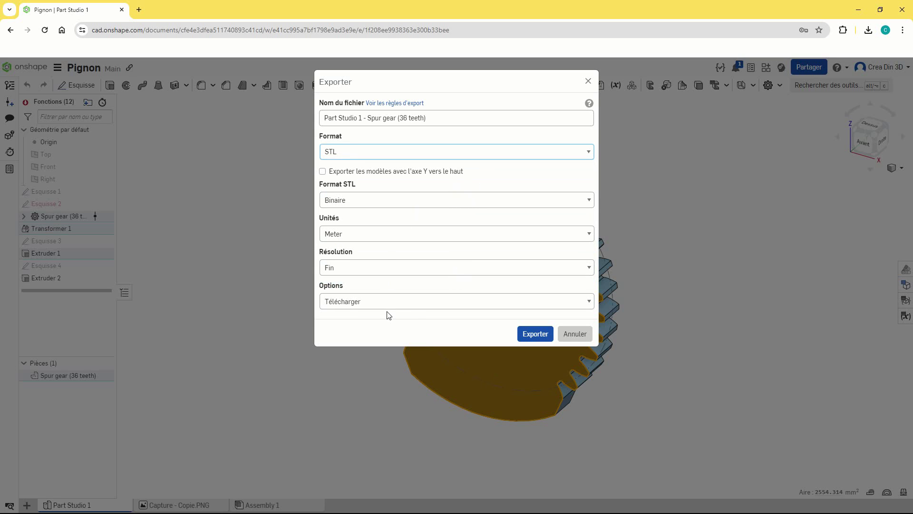
left_click(528, 339)
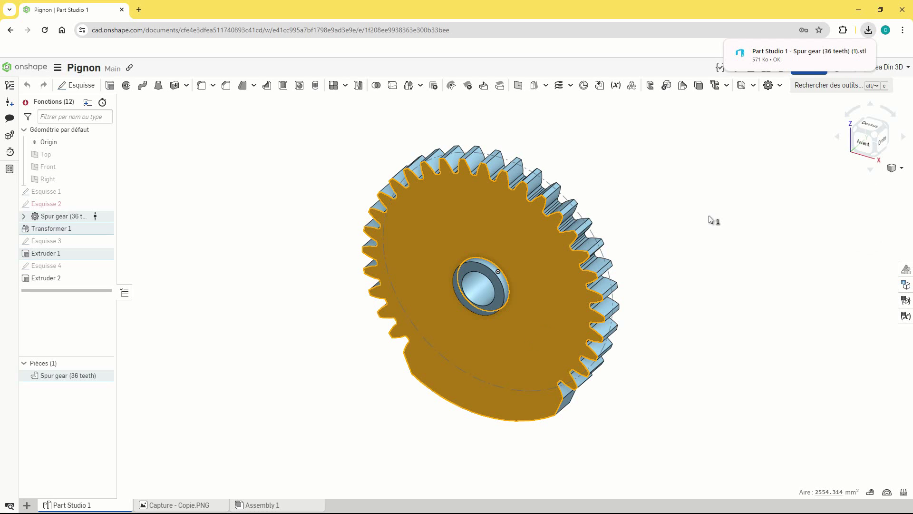
- Open the downloaded file Part Studio 1 - Spur gear (36 teeth) (1).stl in 3D Builder and inspect the gear
left_click(807, 58)
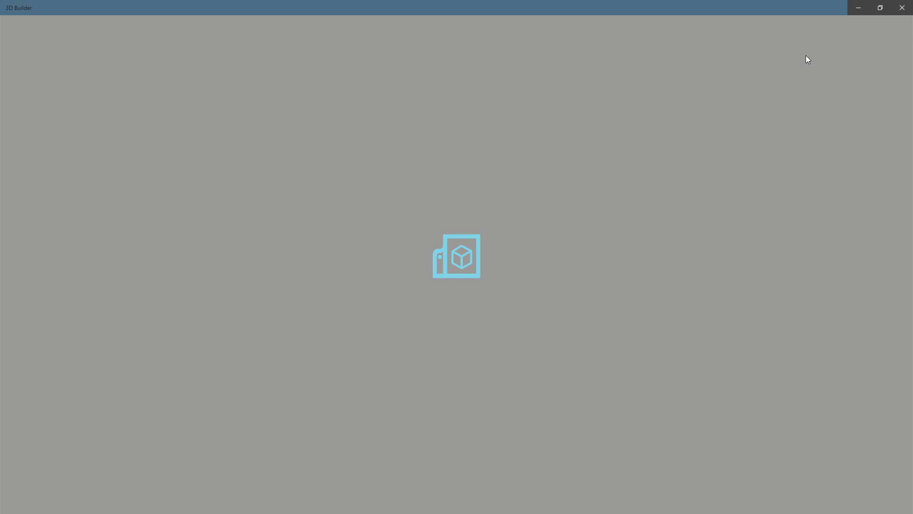
right_click_drag(570, 266, 512, 252)
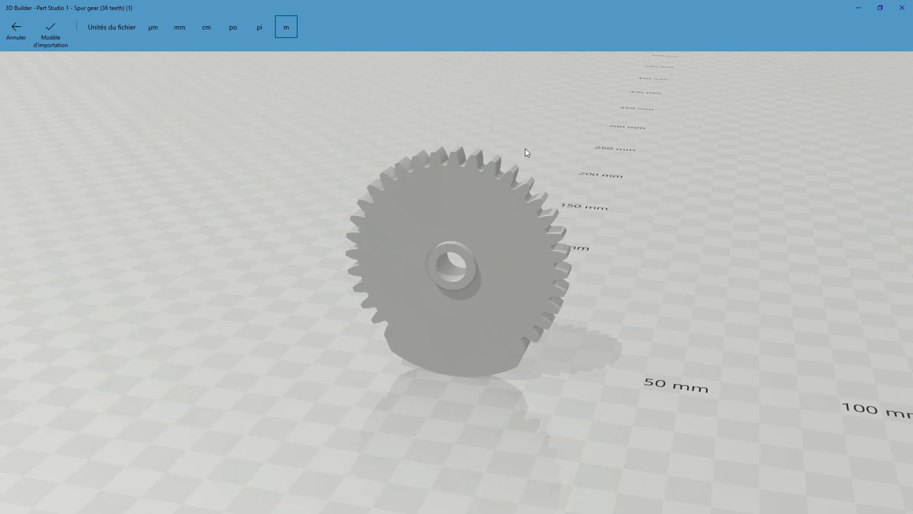